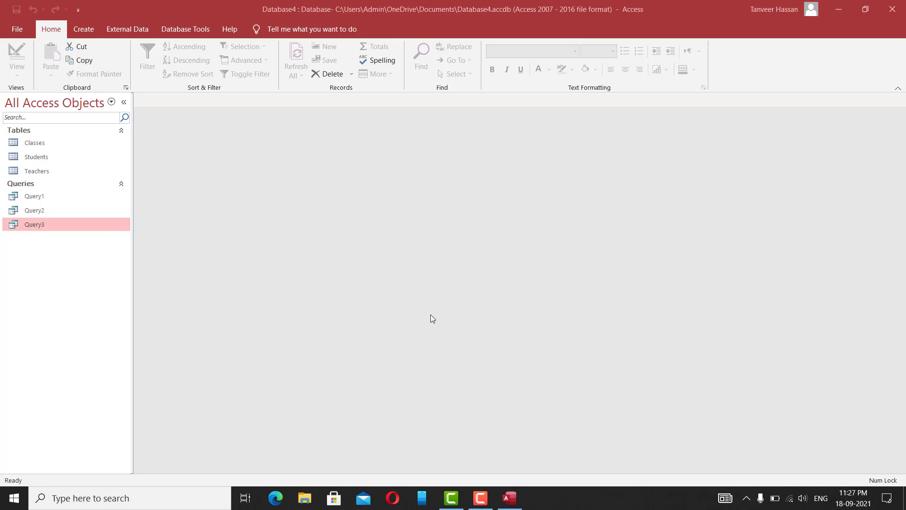
# - Check the records of the Students table, and create a new query in design view based on the Students table
pyautogui.doubleClick(39, 157)
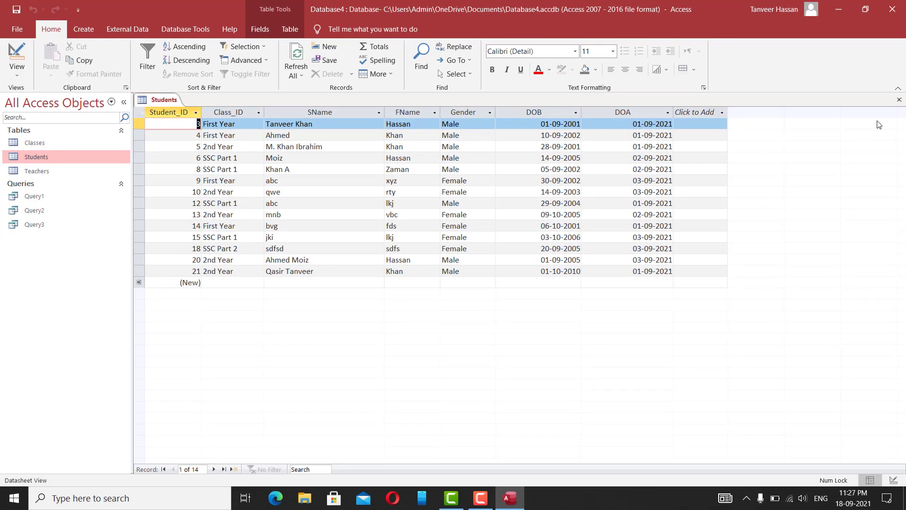
pyautogui.click(900, 99)
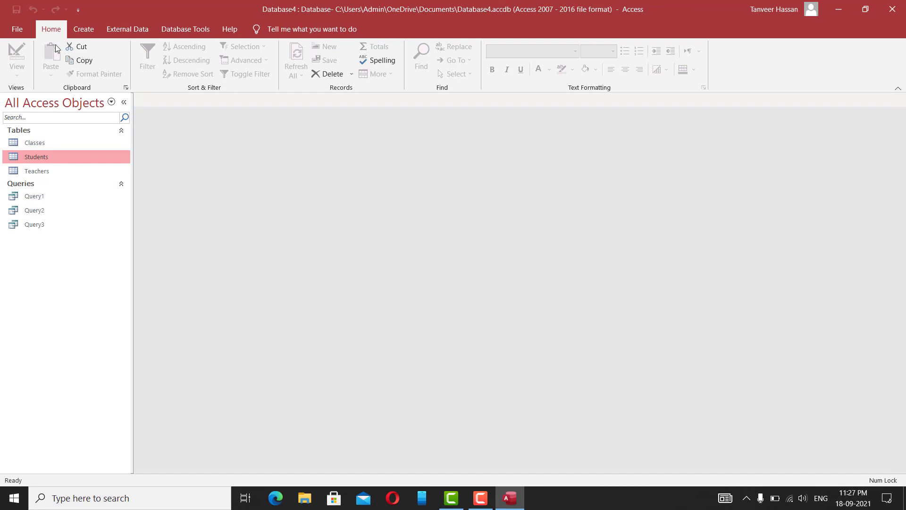
pyautogui.click(92, 30)
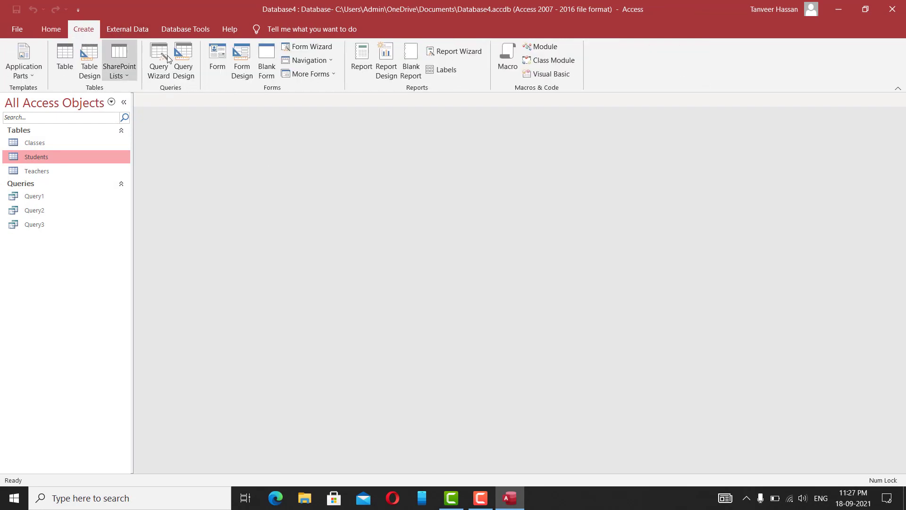
pyautogui.click(180, 60)
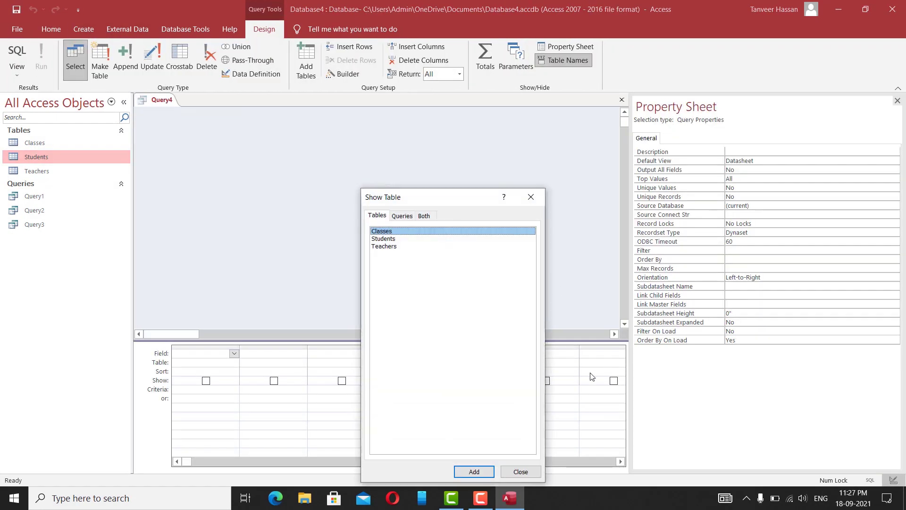
pyautogui.doubleClick(393, 238)
pyautogui.click(521, 471)
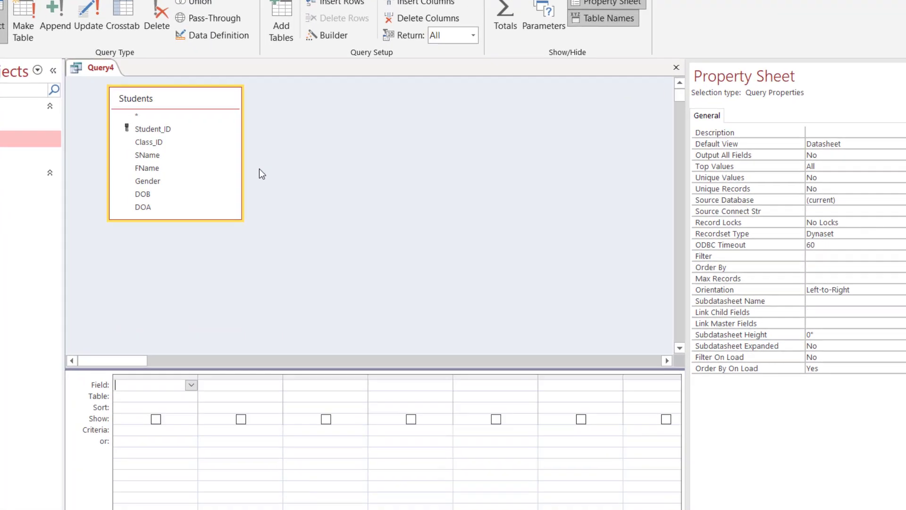
# - Add the SName and DOB fields to the query grid and widen the empty third column
pyautogui.moveTo(149, 153); pyautogui.dragTo(124, 406)
pyautogui.moveTo(118, 193); pyautogui.dragTo(222, 407)
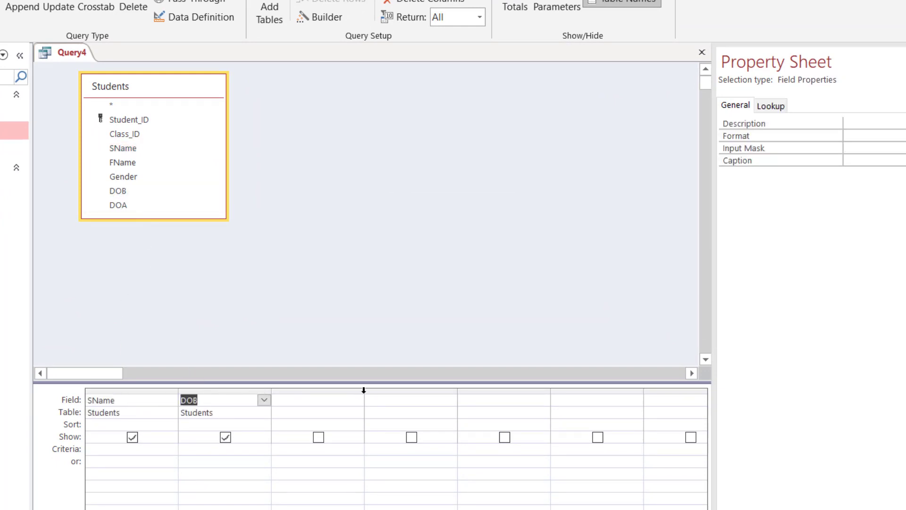
pyautogui.moveTo(364, 389); pyautogui.dragTo(593, 391)
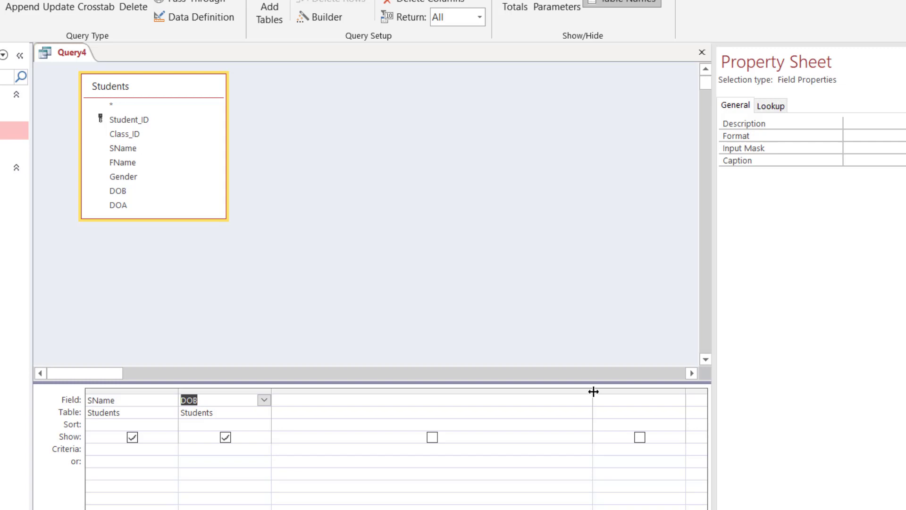
# - Open the Expression Builder for the empty third column's field and enlarge its window
pyautogui.click(340, 400)
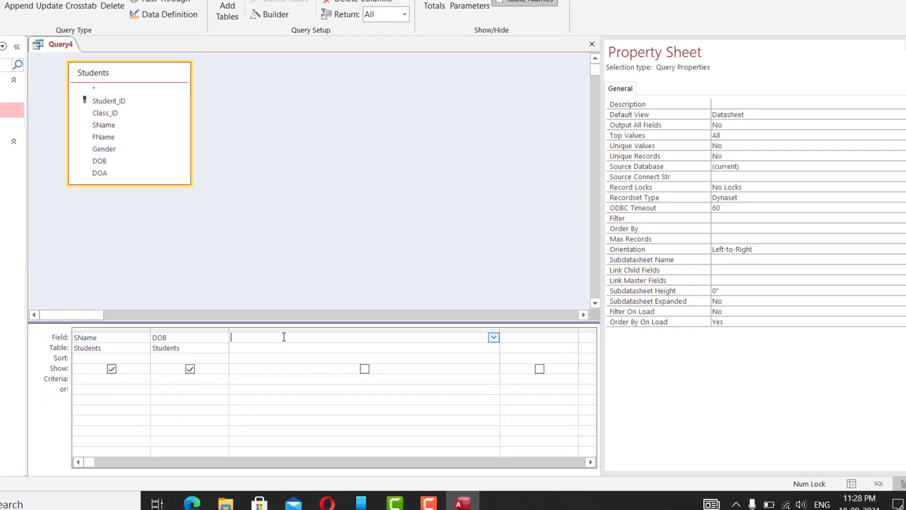
pyautogui.rightClick(284, 336)
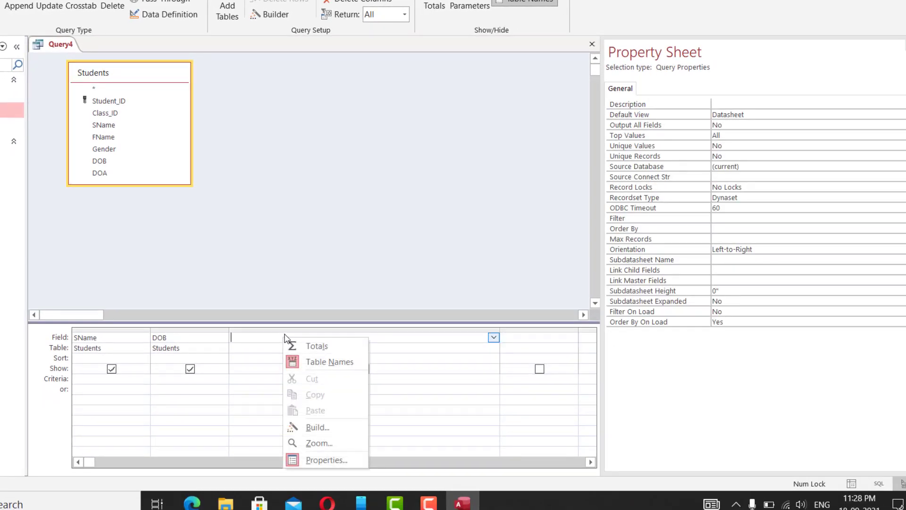
pyautogui.click(338, 429)
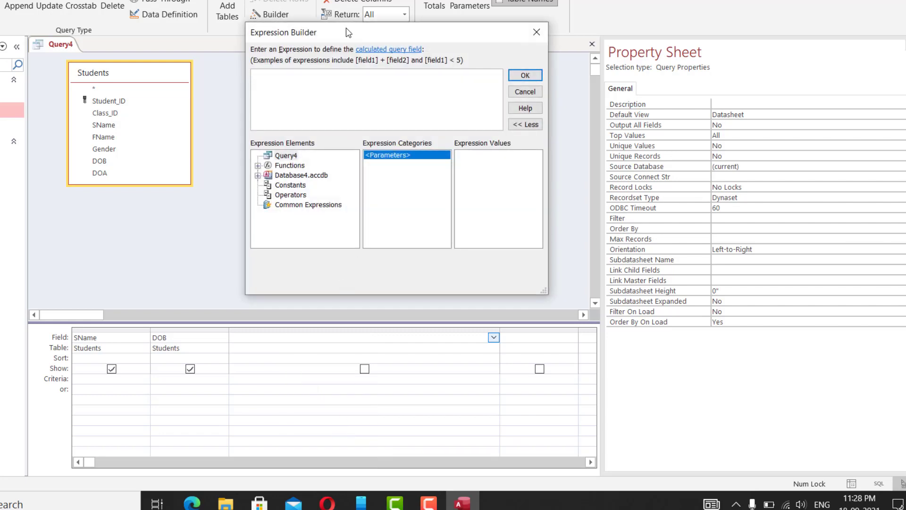
pyautogui.moveTo(345, 37); pyautogui.dragTo(202, 29)
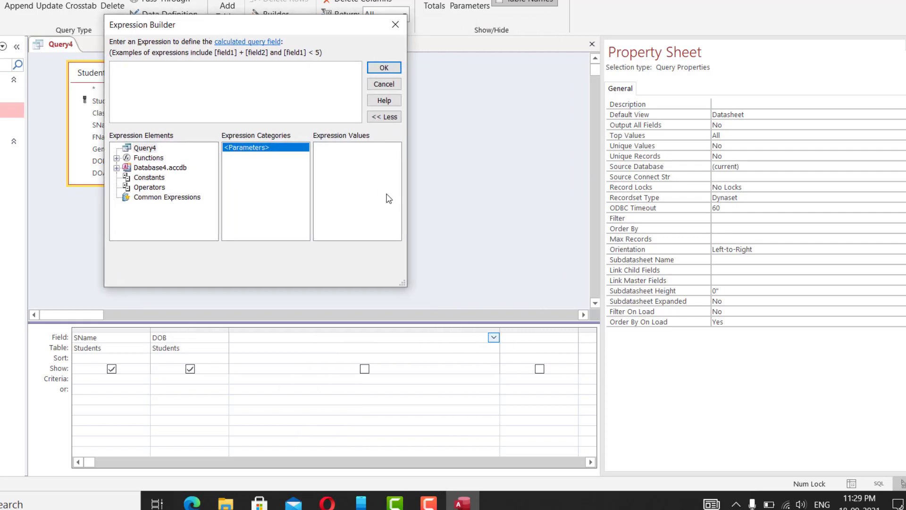
pyautogui.moveTo(407, 287); pyautogui.dragTo(601, 368)
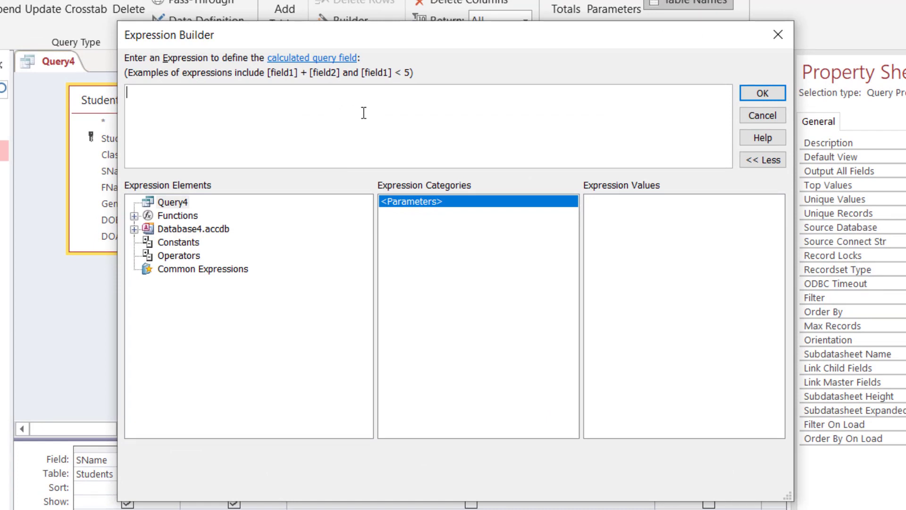
# - Insert the IIf function from the built-in Program Flow functions into the expression
pyautogui.click(134, 216)
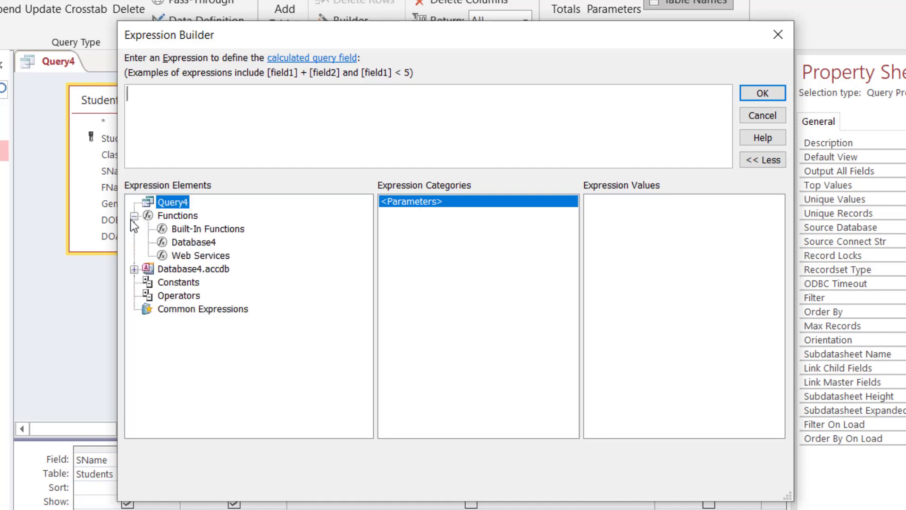
pyautogui.click(201, 230)
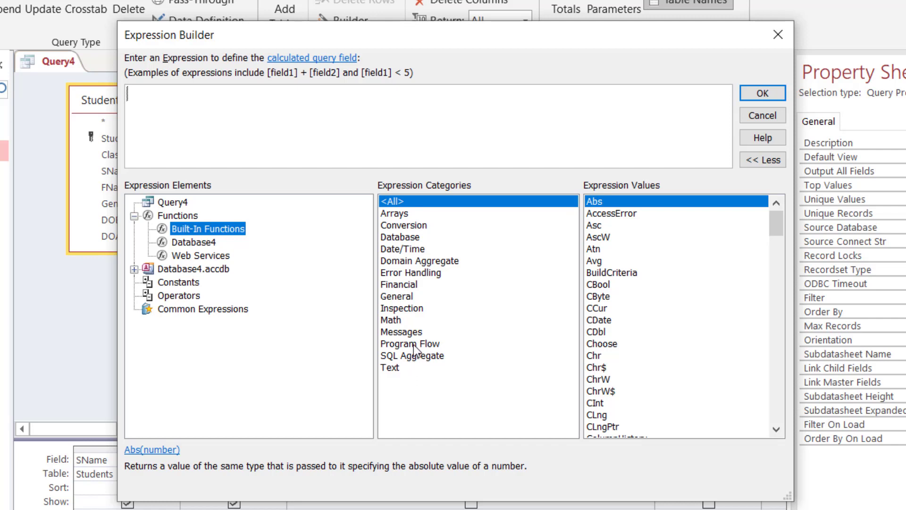
pyautogui.click(426, 343)
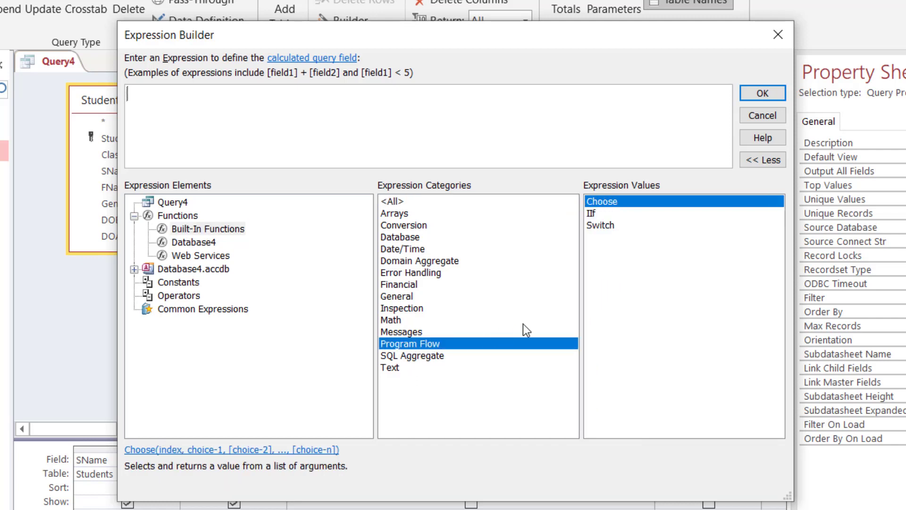
pyautogui.click(593, 212)
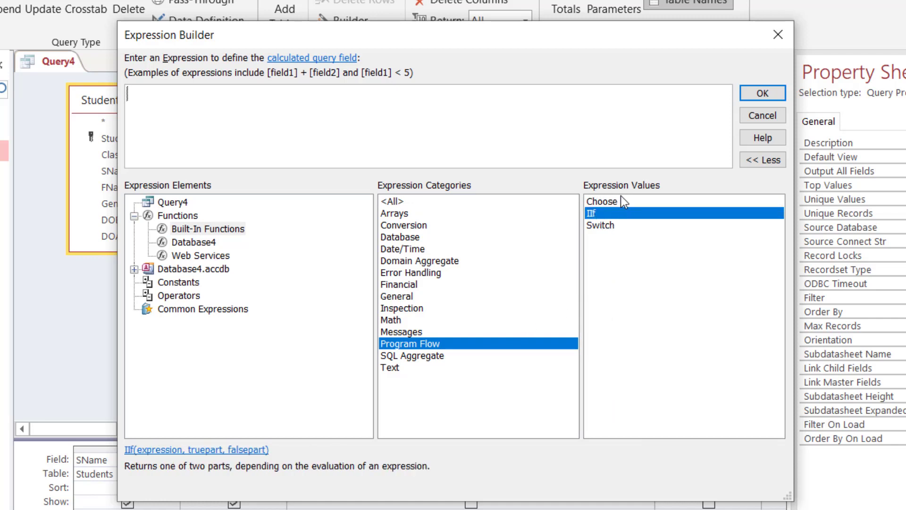
pyautogui.doubleClick(597, 213)
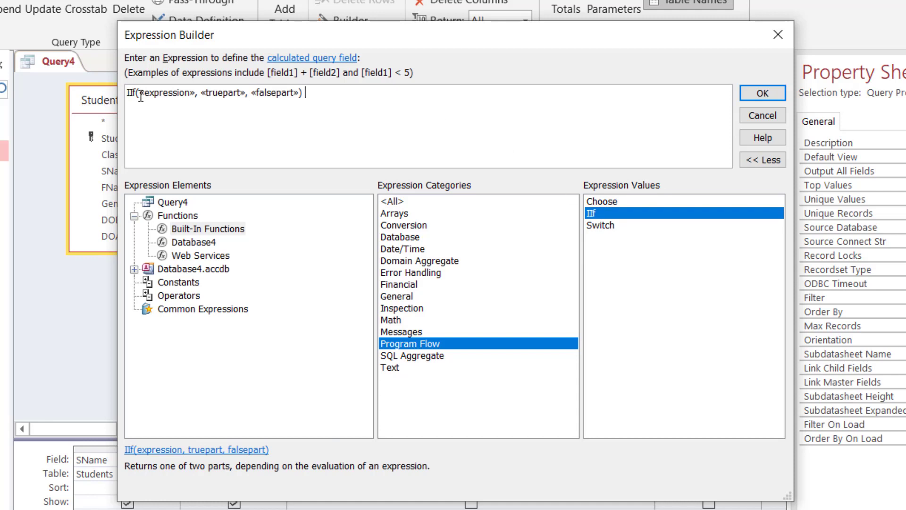
pyautogui.click(323, 95)
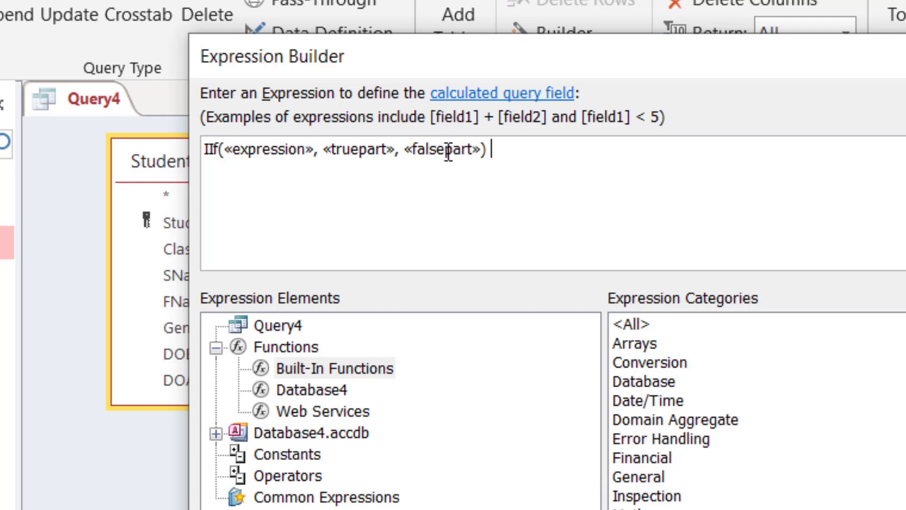
# - Replace the IIf function's expression placeholder with the condition DOB<#01-01-2003#
pyautogui.click(277, 152)
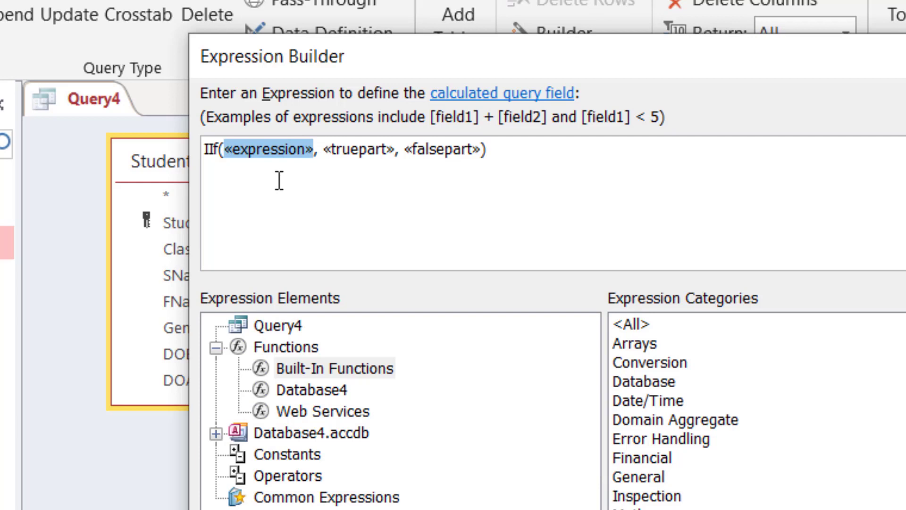
pyautogui.write('DOB')
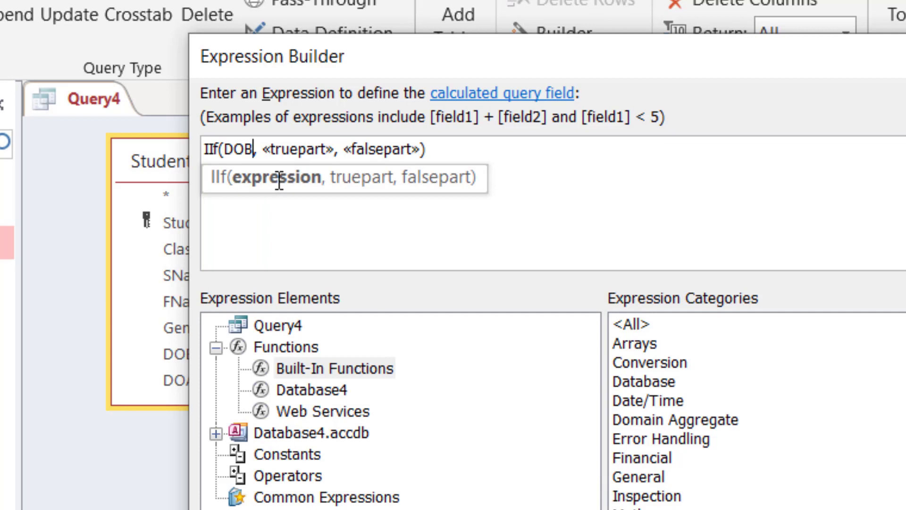
pyautogui.write('<')
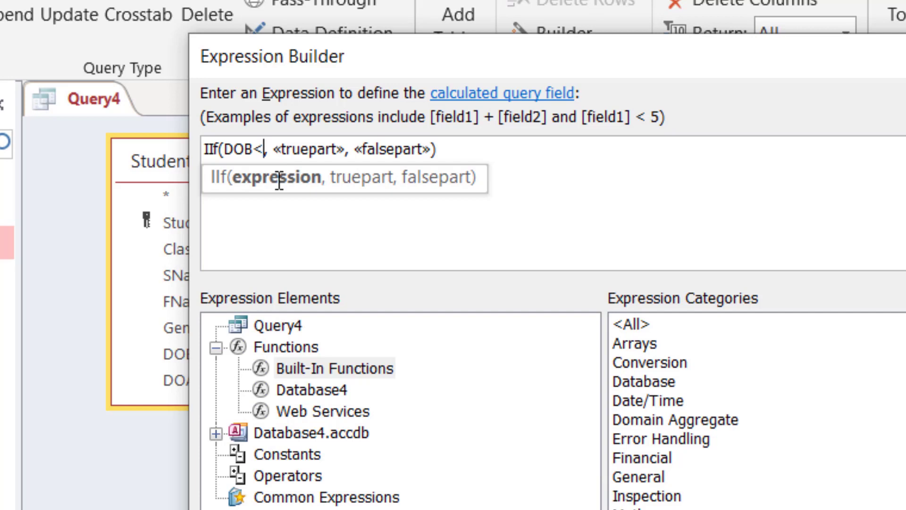
pyautogui.write('##')
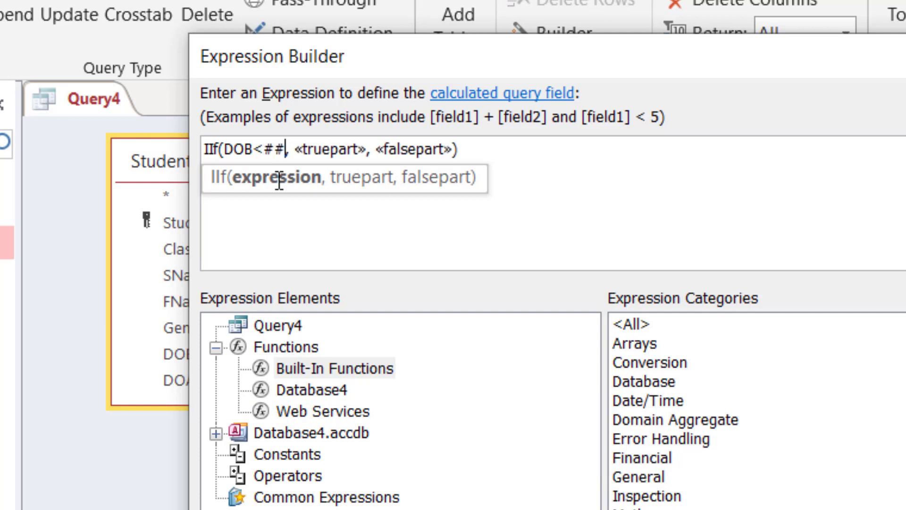
pyautogui.press('Left')
pyautogui.write('01-01')
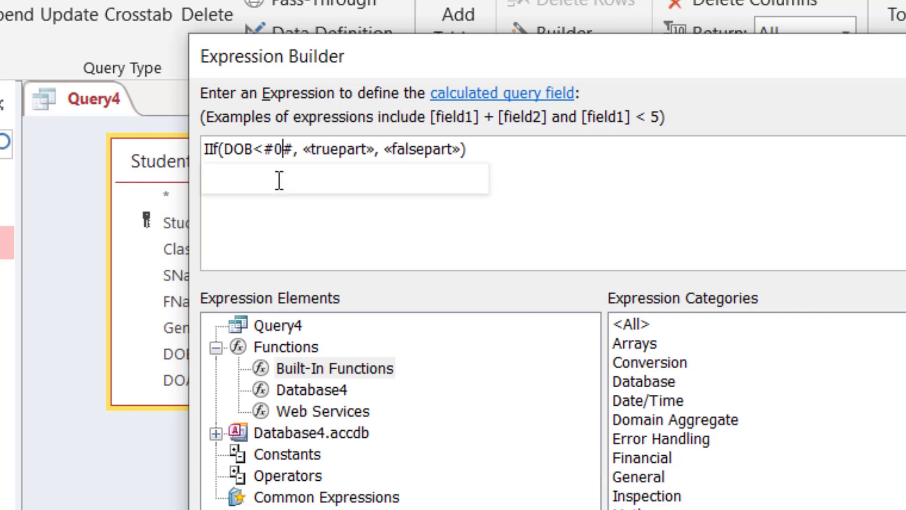
pyautogui.write('-2003')
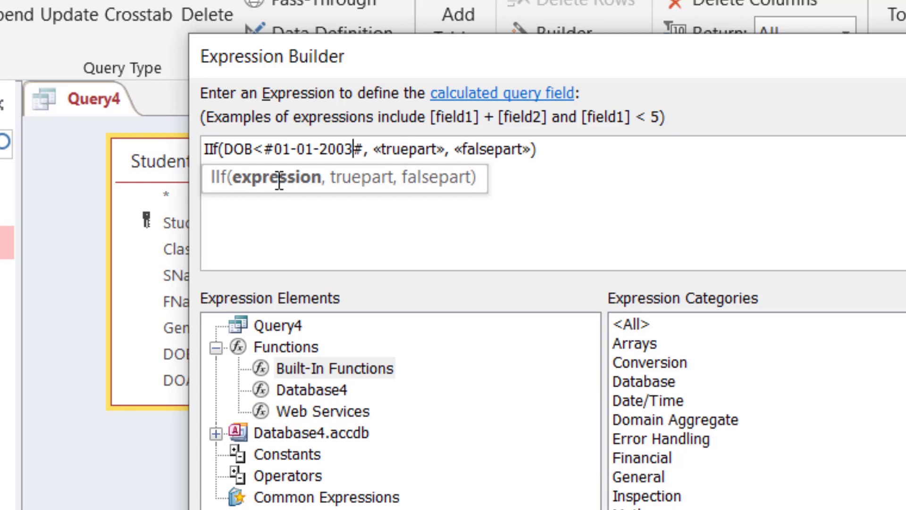
# - Replace the IIf function's truepart placeholder with the quoted text "Reject"
pyautogui.click(416, 150)
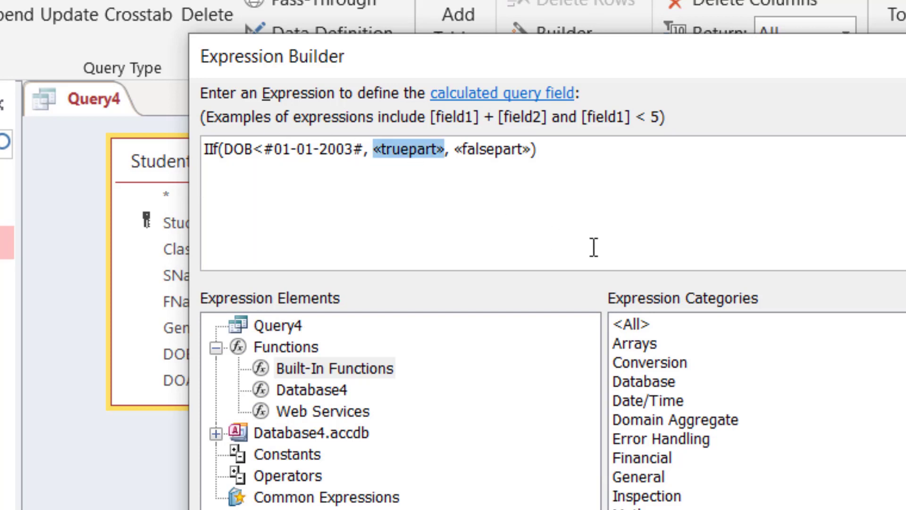
pyautogui.write('Reje')
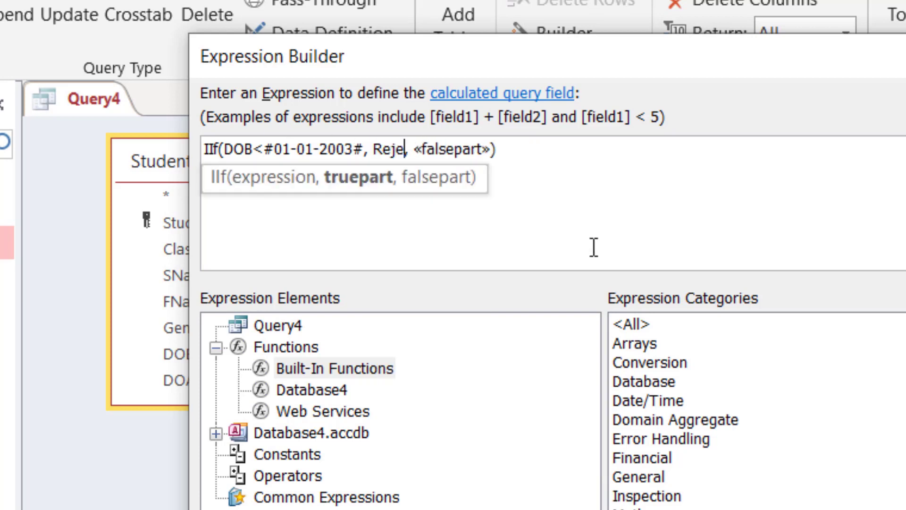
pyautogui.write('ct')
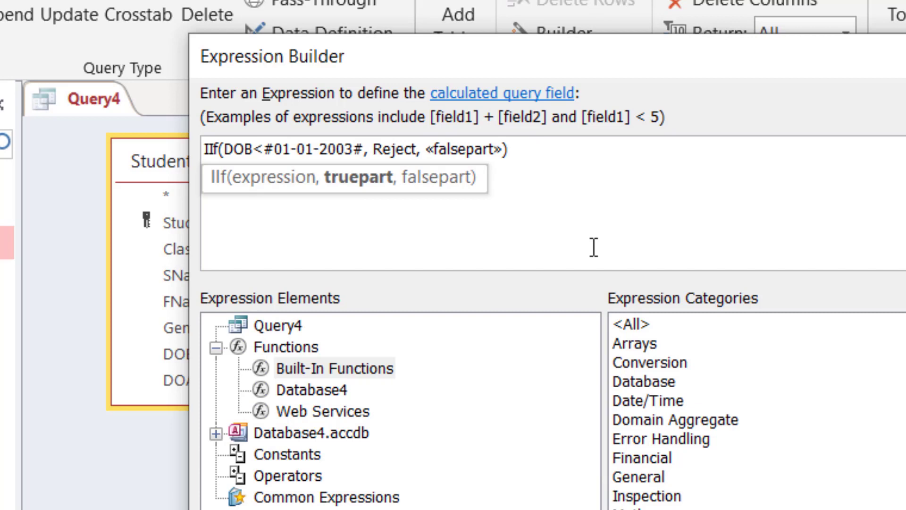
pyautogui.write('"')
pyautogui.press('Left')
pyautogui.press('Left')
pyautogui.press('Left')
pyautogui.press('Left')
pyautogui.press('Left')
pyautogui.press('Left')
pyautogui.press('Left')
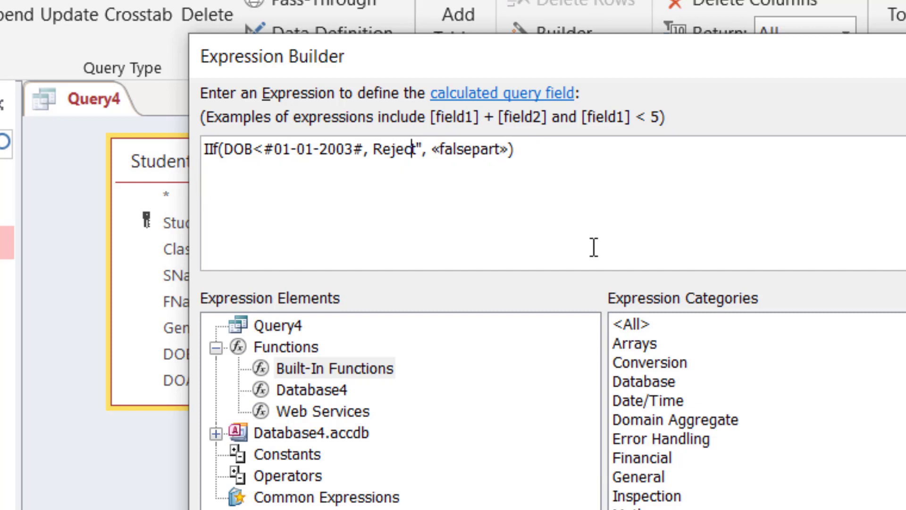
pyautogui.write('"')
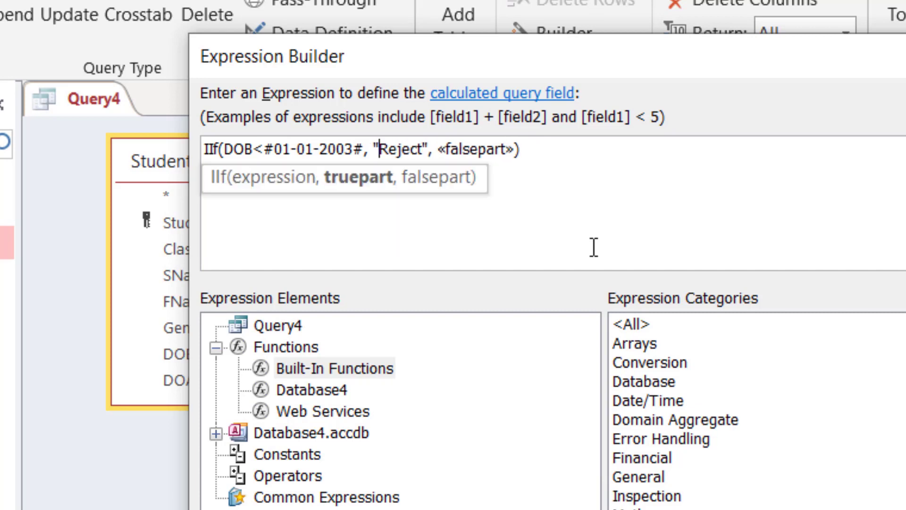
# - Replace the IIf function's falsepart placeholder with the quoted text "Select"
pyautogui.press('Right')
pyautogui.press('Right')
pyautogui.press('Right')
pyautogui.press('Right')
pyautogui.press('Right')
pyautogui.press('Right')
pyautogui.press('Right')
pyautogui.press('Right')
pyautogui.press('Right')
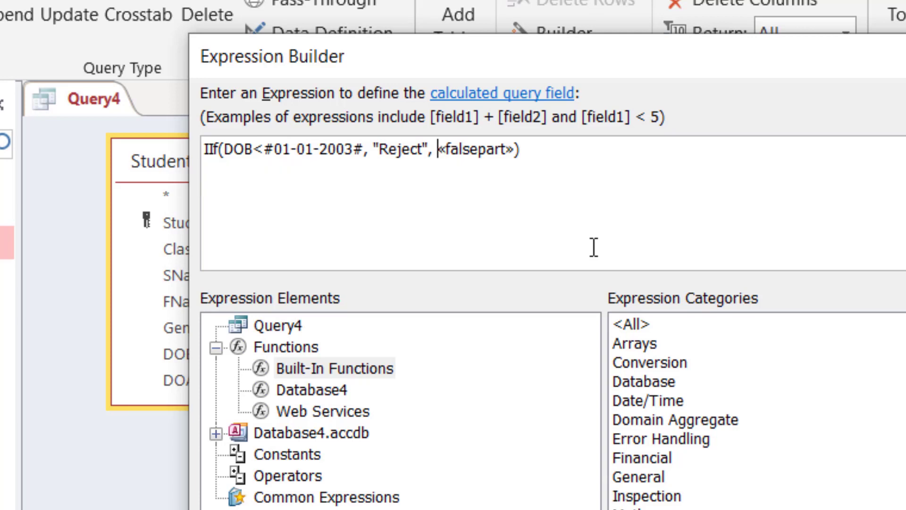
pyautogui.write('""')
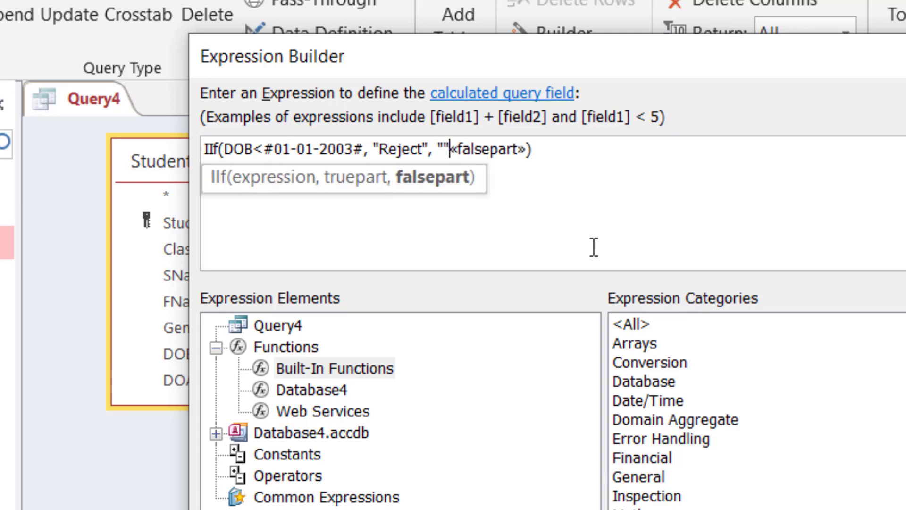
pyautogui.press('Left')
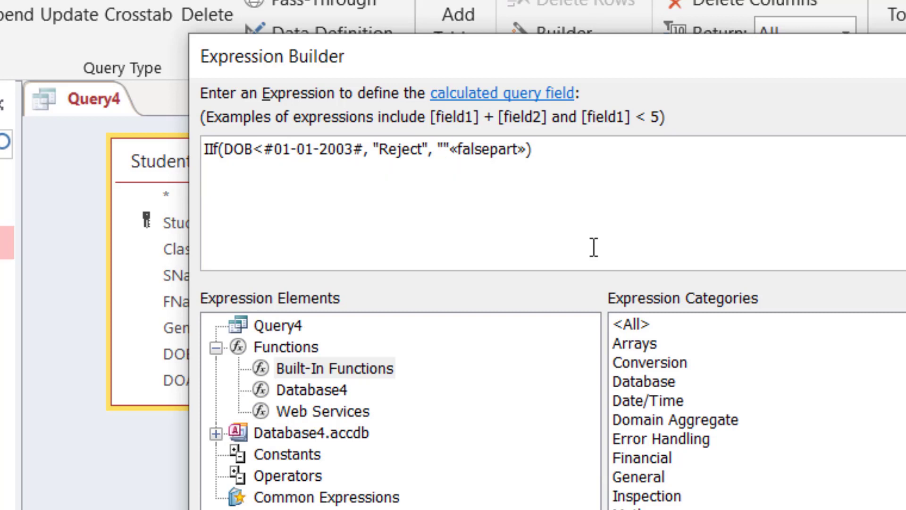
pyautogui.write('Select')
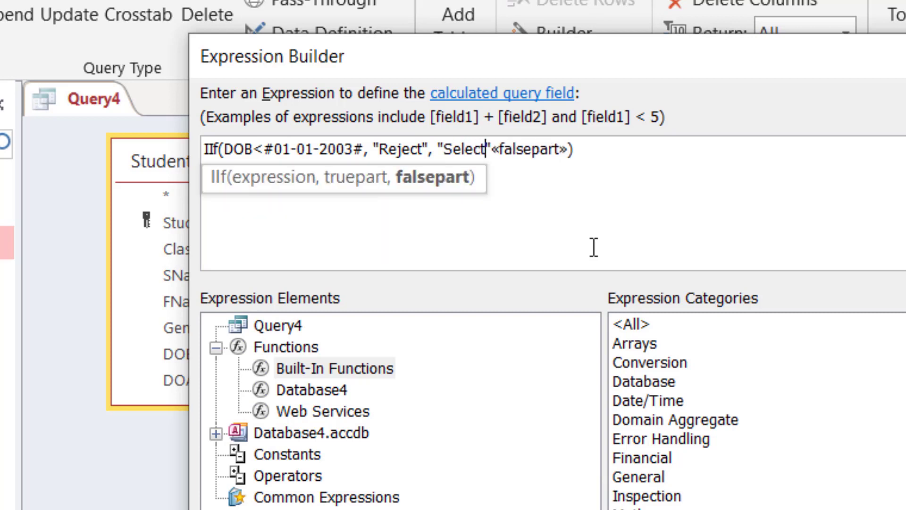
pyautogui.press('Right')
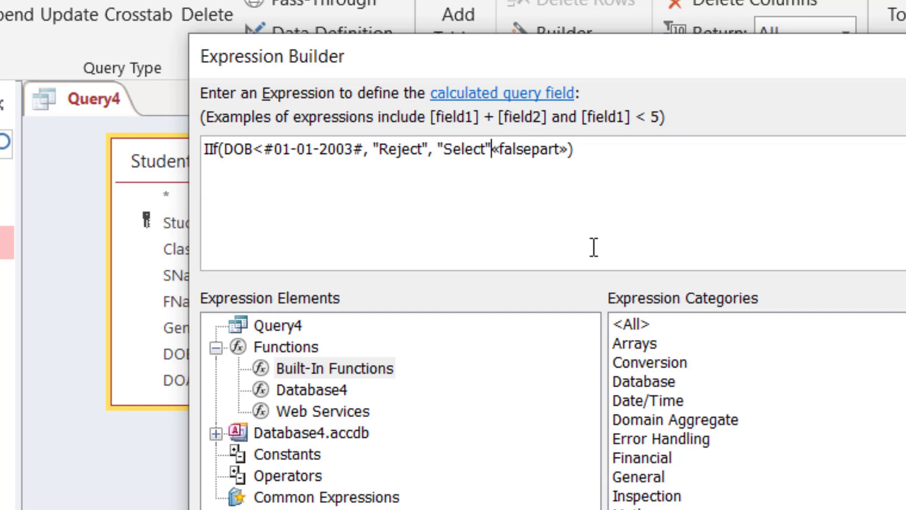
pyautogui.press('Delete')
pyautogui.press('Delete')
pyautogui.press('Delete')
pyautogui.press('Delete')
pyautogui.press('Delete')
pyautogui.press('Delete')
pyautogui.press('Delete')
pyautogui.press('Delete')
pyautogui.press('Delete')
pyautogui.press('Delete')
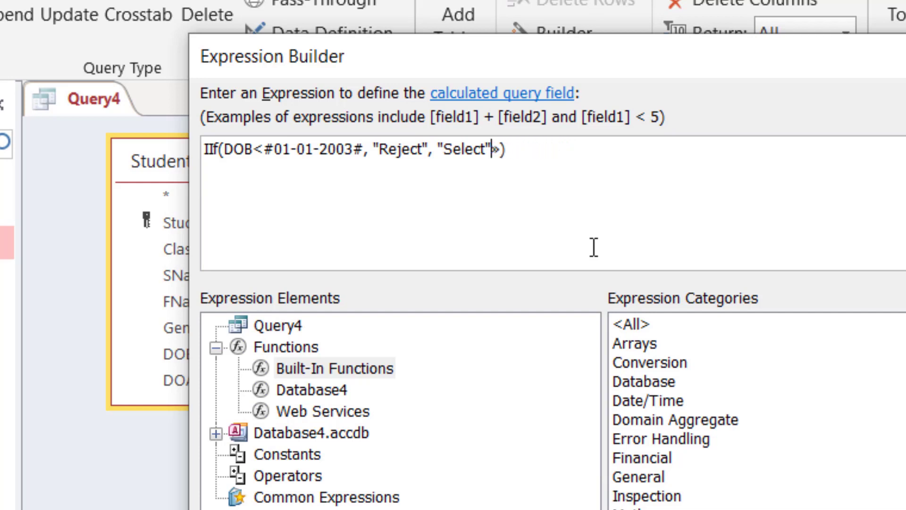
pyautogui.press('Delete')
# - Enclose the DOB field name in square brackets in the IIf condition
pyautogui.click(224, 149)
pyautogui.write('[')
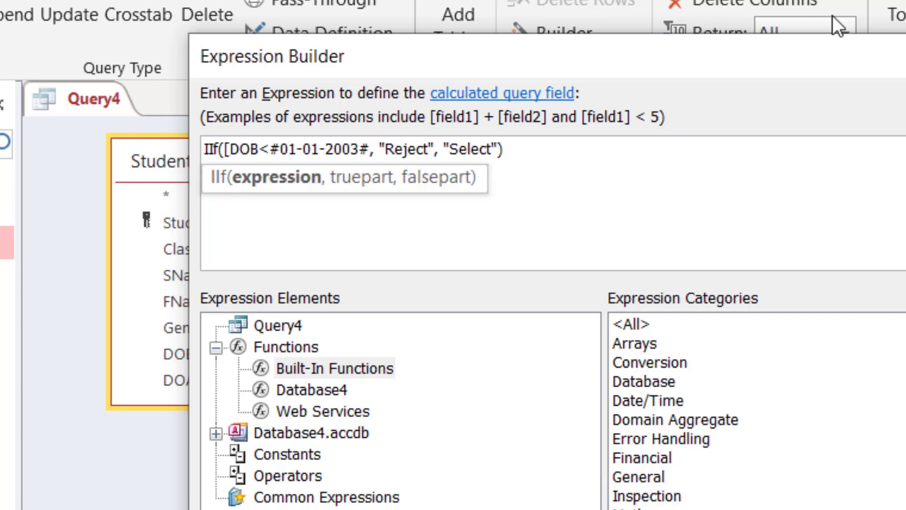
pyautogui.press('Right')
pyautogui.press('Right')
pyautogui.press('Right')
pyautogui.write(']')
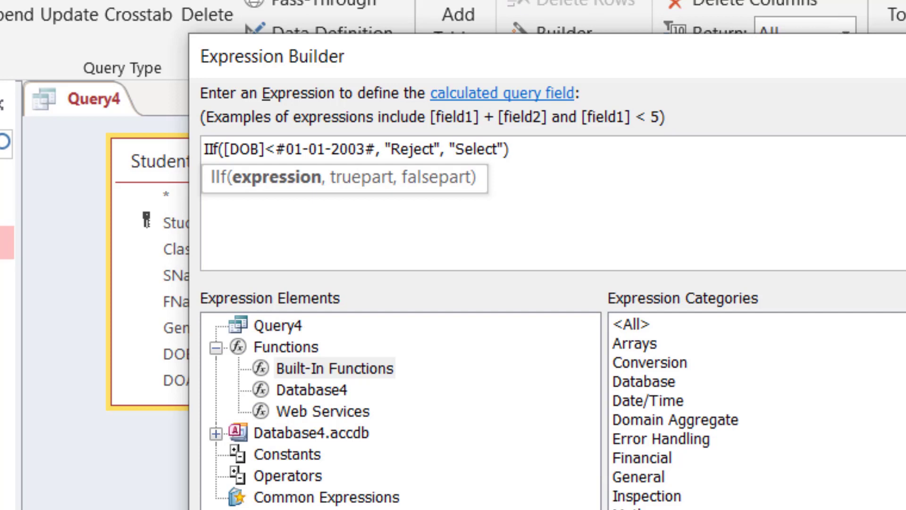
# - Change the IIf result texts to "Rejected" and "Selected" and apply the expression to the query column
pyautogui.doubleClick(245, 149)
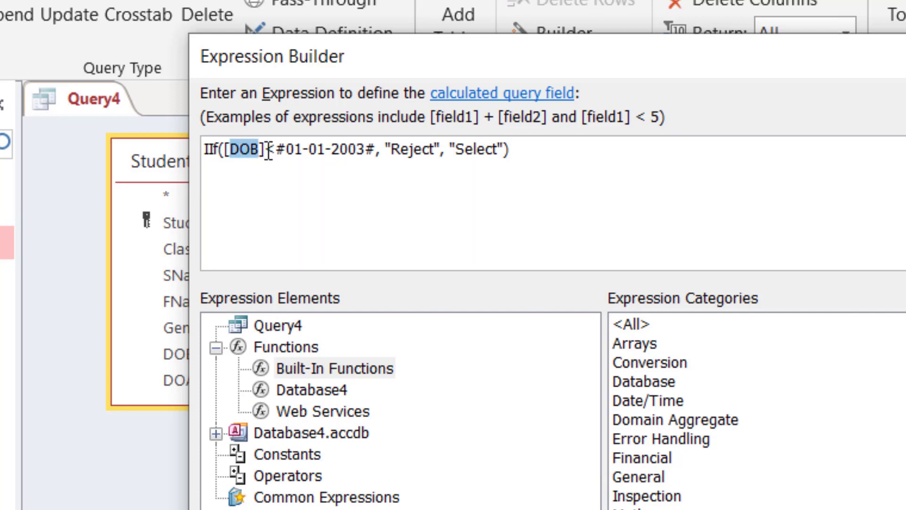
pyautogui.moveTo(268, 153); pyautogui.dragTo(445, 148)
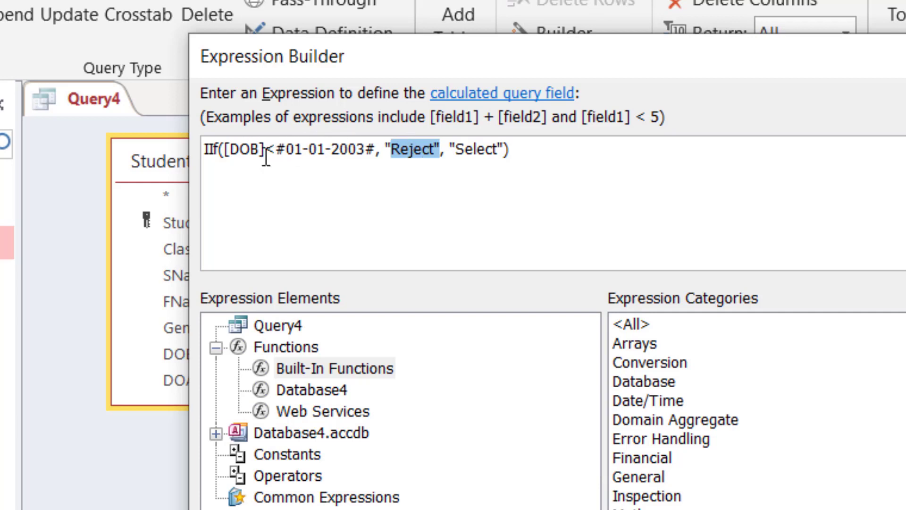
pyautogui.click(433, 148)
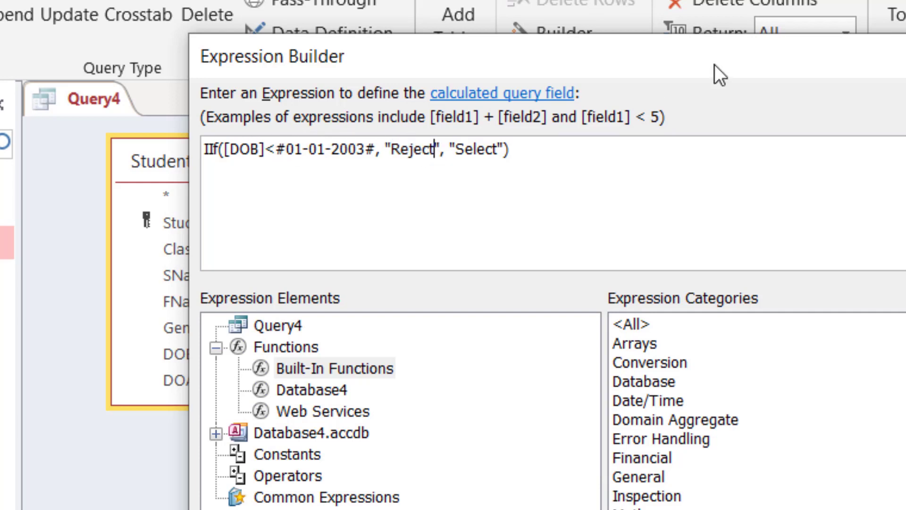
pyautogui.write('ed')
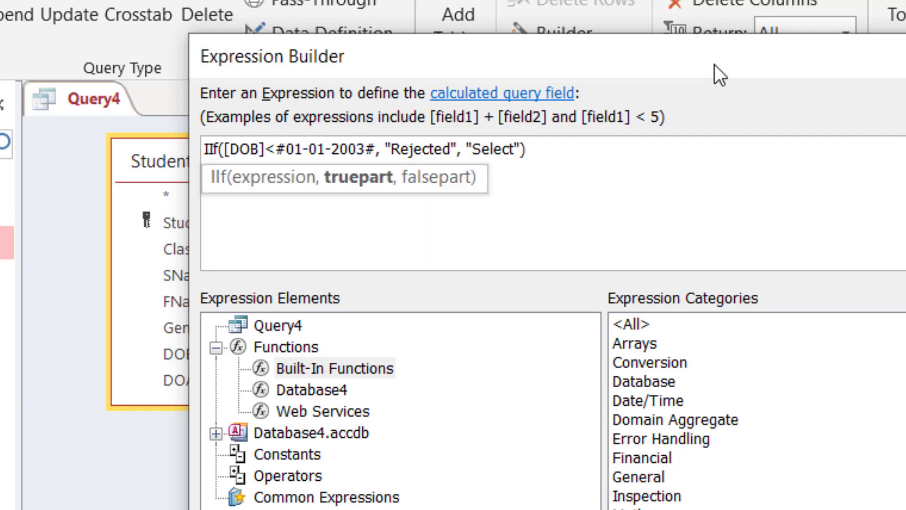
pyautogui.click(516, 149)
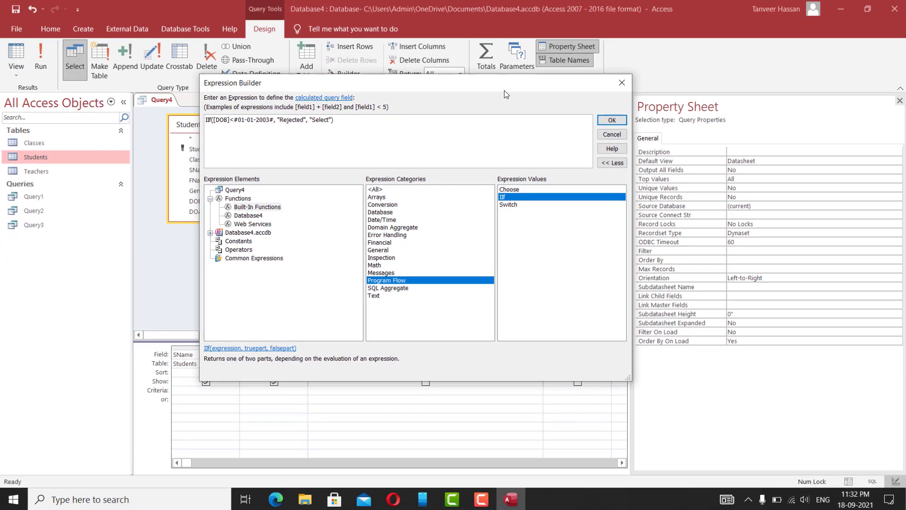
pyautogui.write('ed')
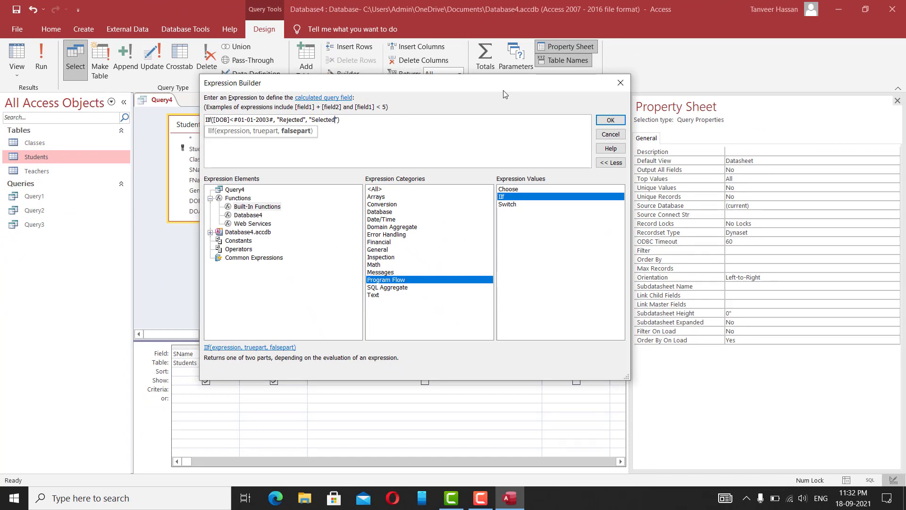
pyautogui.click(608, 119)
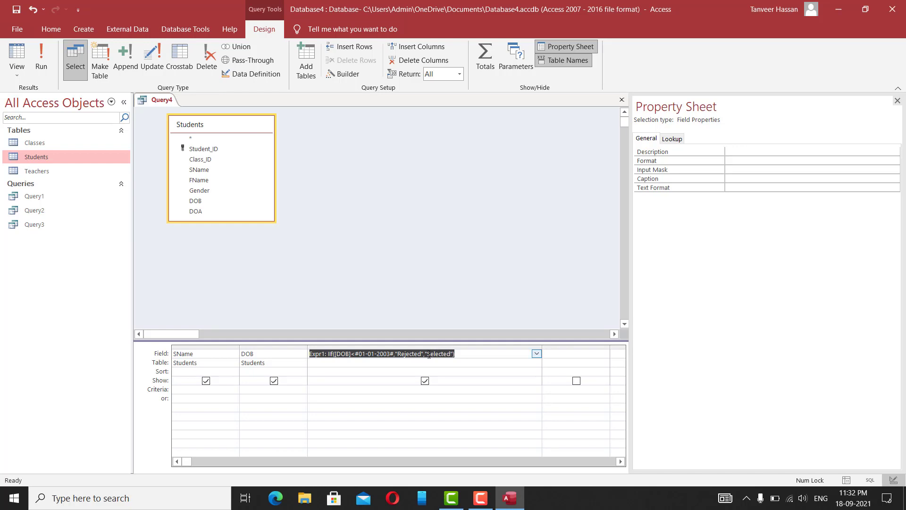
# - Rename the calculated field from Expr1 to Status in the query grid
pyautogui.click(325, 355)
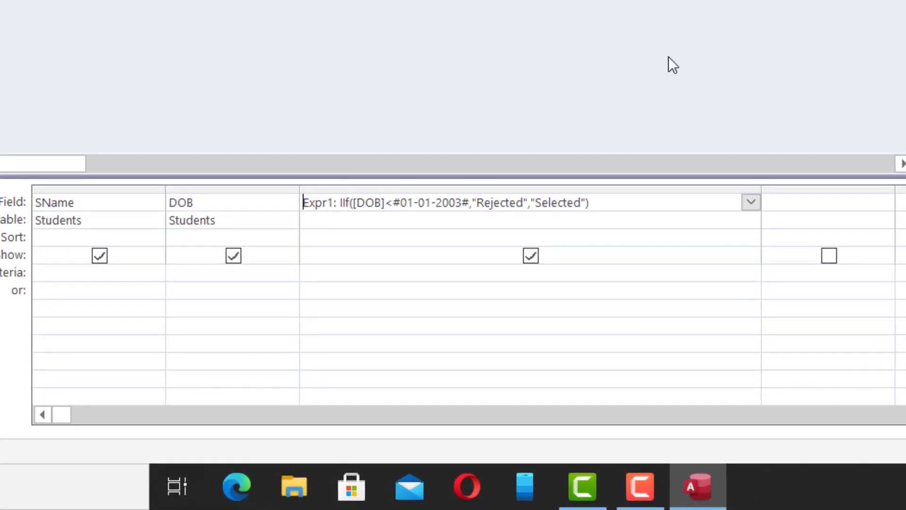
pyautogui.press('Delete')
pyautogui.press('Delete')
pyautogui.press('Delete')
pyautogui.press('Delete')
pyautogui.press('Delete')
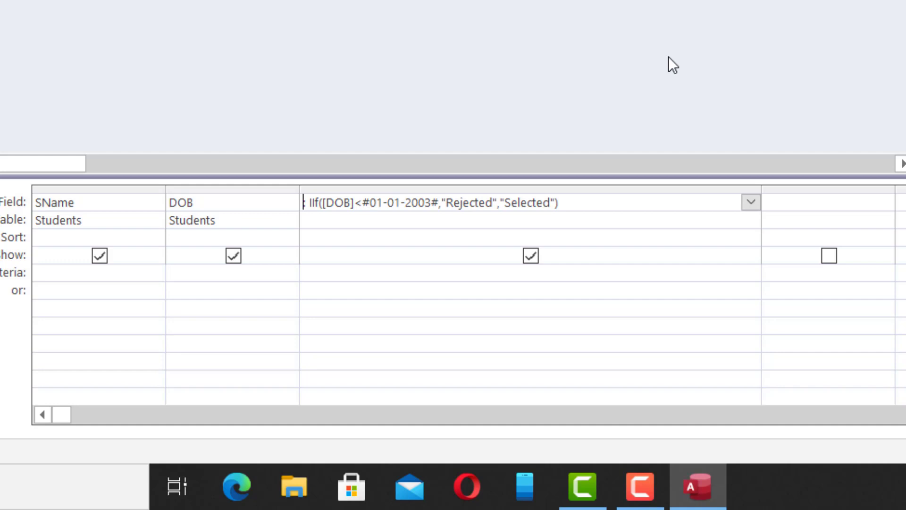
pyautogui.write('Statu')
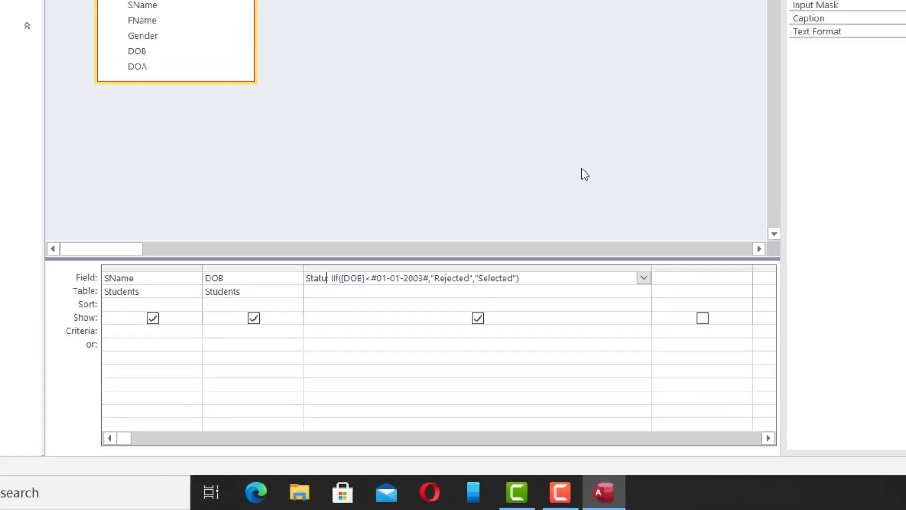
pyautogui.write('s')
# - Display the query as a datasheet and compare the records' DOB dates with their Status values
pyautogui.click(19, 56)
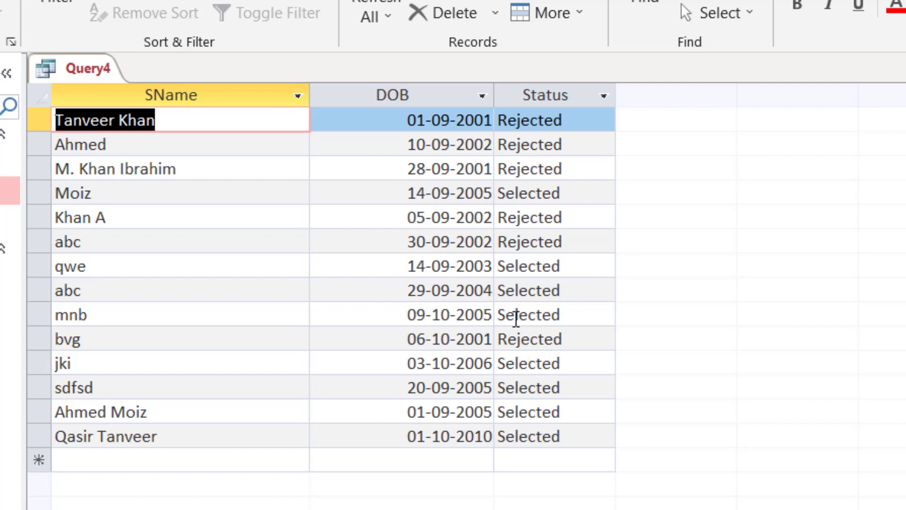
pyautogui.doubleClick(565, 194)
pyautogui.moveTo(372, 198); pyautogui.dragTo(506, 203)
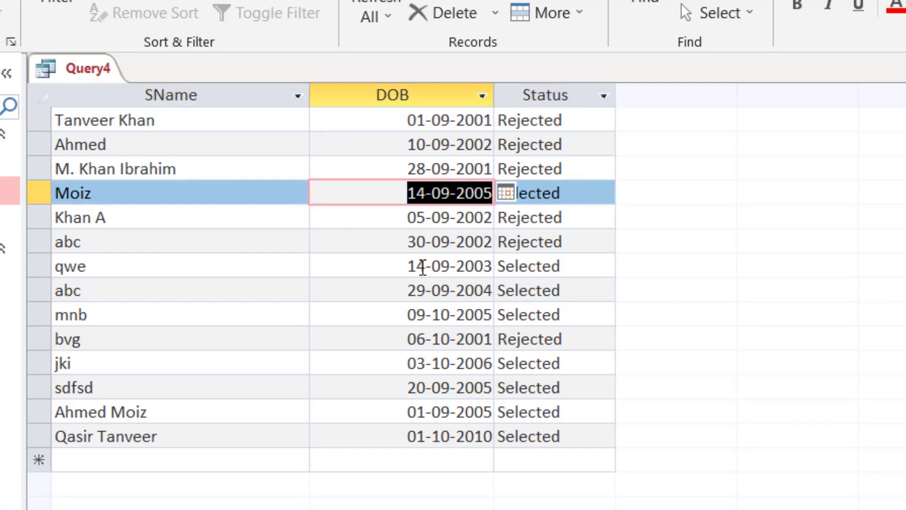
pyautogui.moveTo(402, 269); pyautogui.dragTo(510, 266)
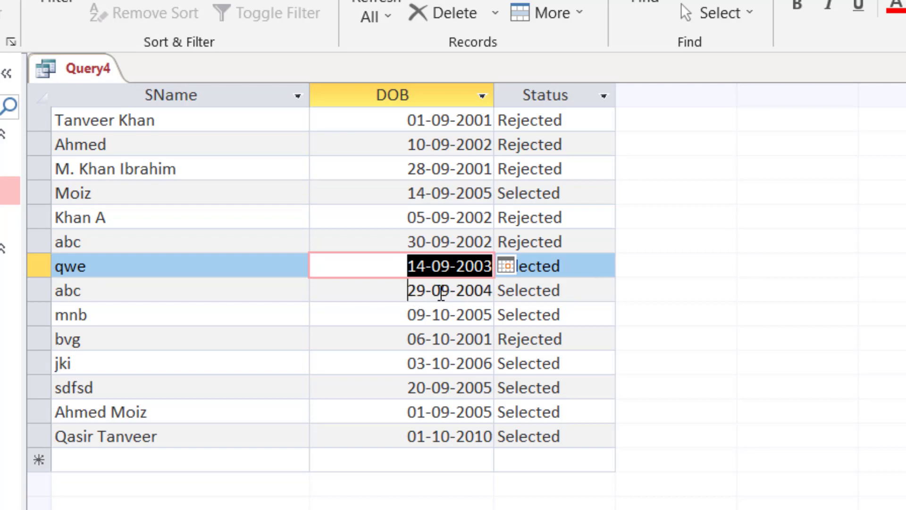
pyautogui.press('Down')
pyautogui.moveTo(399, 317); pyautogui.dragTo(506, 317)
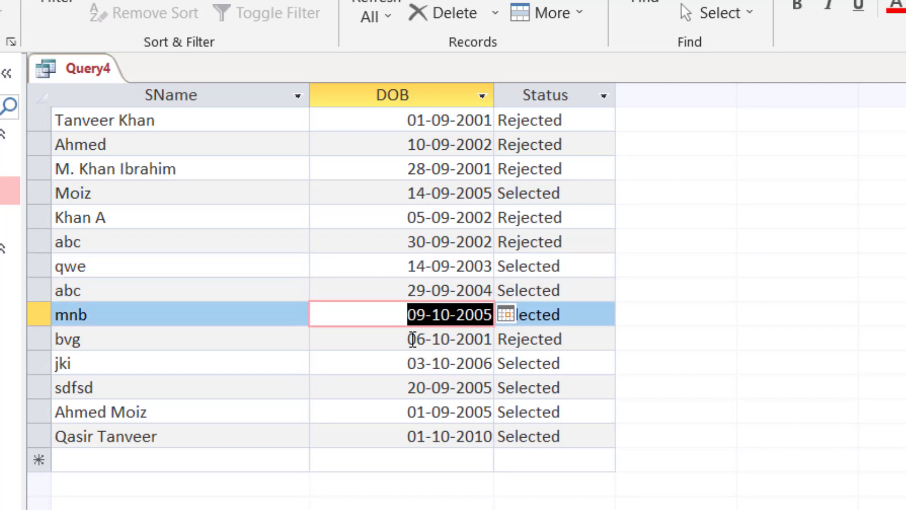
pyautogui.moveTo(406, 339); pyautogui.dragTo(521, 339)
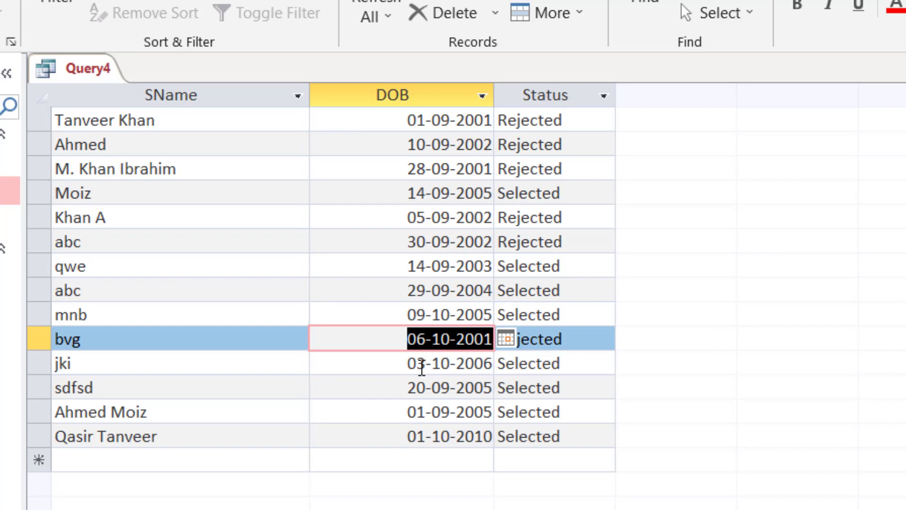
pyautogui.moveTo(409, 363); pyautogui.dragTo(504, 364)
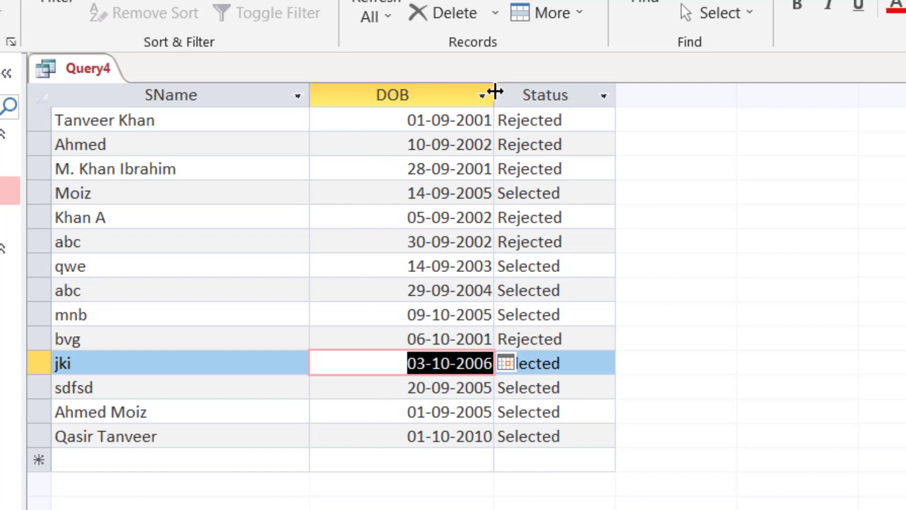
# - Narrow the DOB column slightly in the query datasheet
pyautogui.moveTo(494, 93); pyautogui.dragTo(469, 94)
pyautogui.click(579, 95)
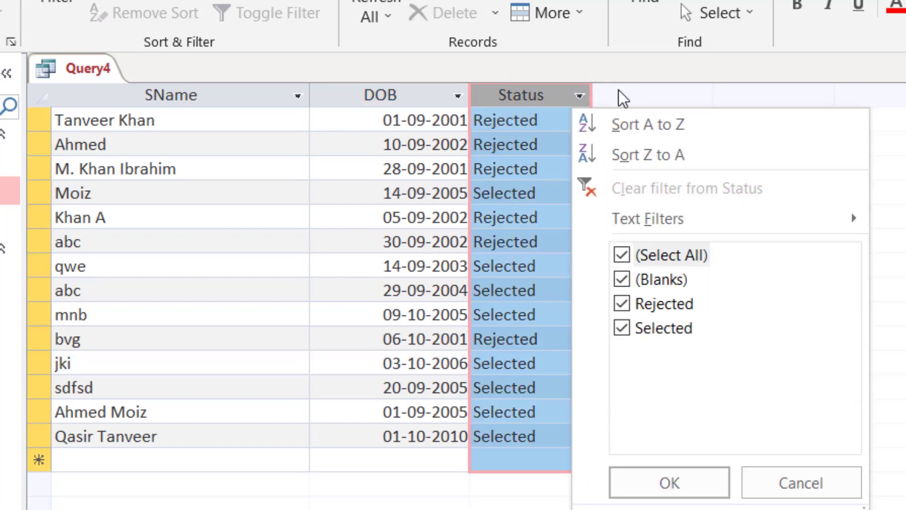
pyautogui.click(632, 99)
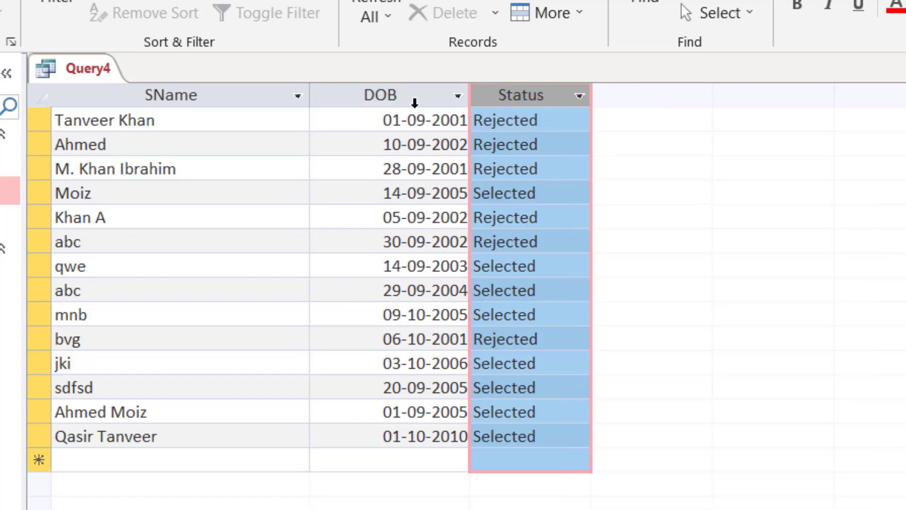
# - Remove the DOB column from the query design and display the results as a datasheet
pyautogui.click(0, 0)
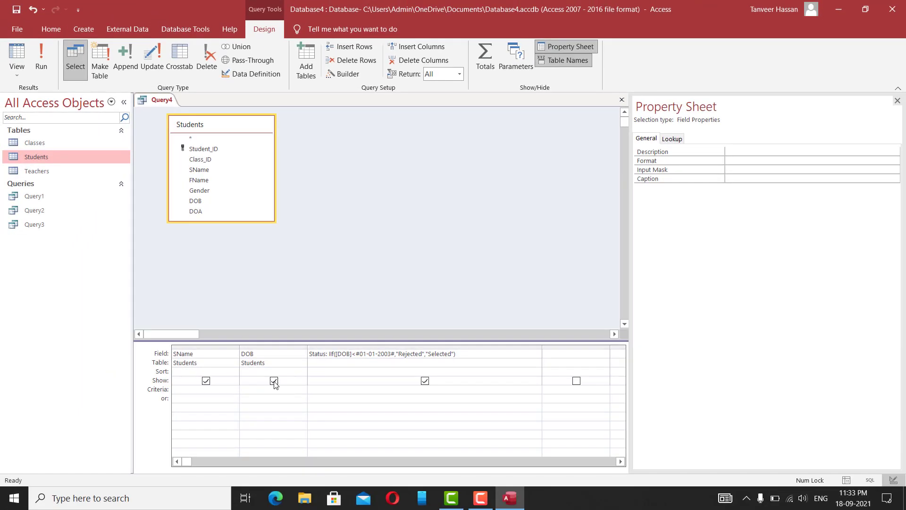
pyautogui.click(274, 381)
pyautogui.click(268, 347)
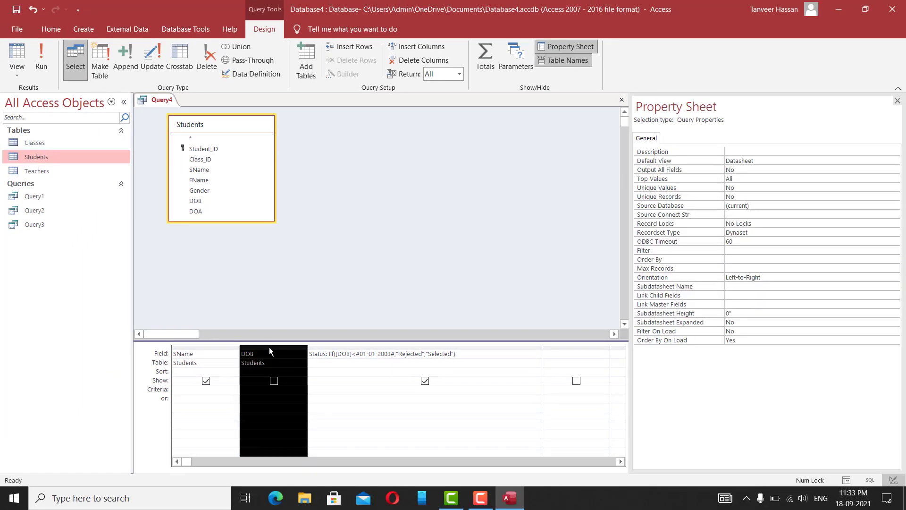
pyautogui.press('Delete')
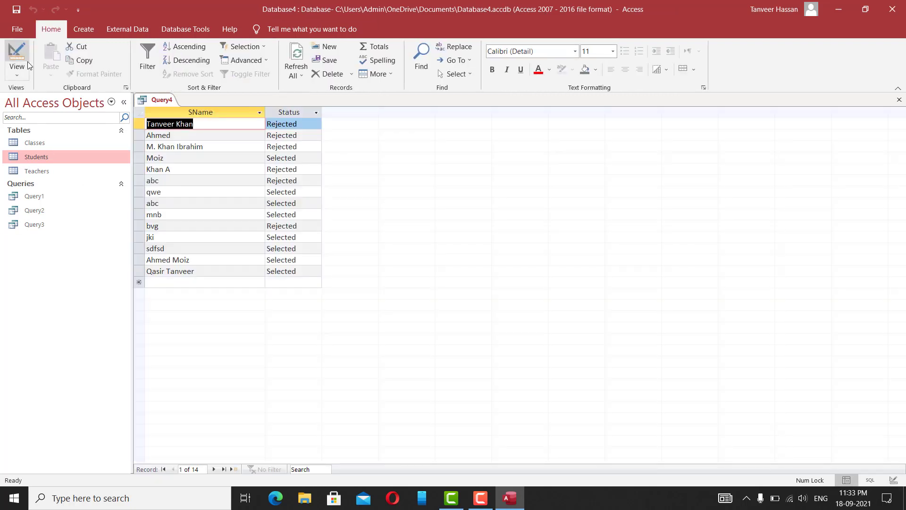
pyautogui.click(17, 54)
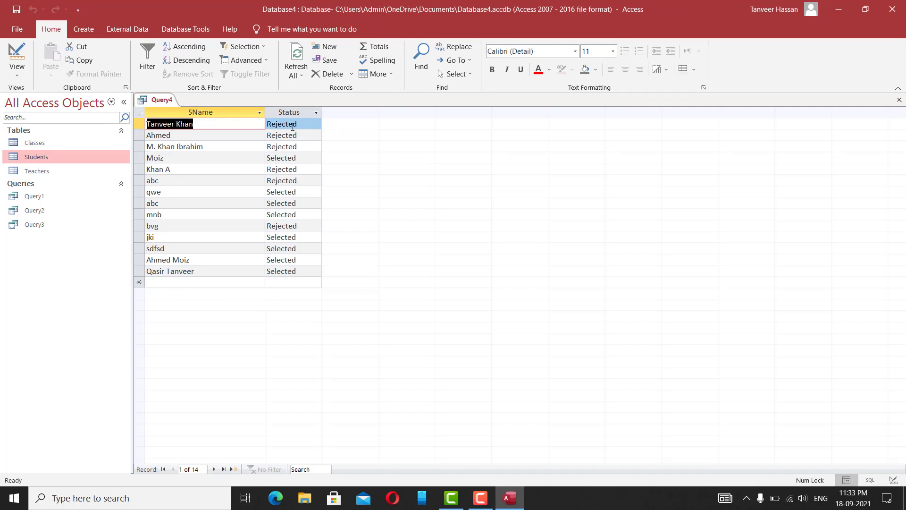
# - Reopen the Status field's expression in the Expression Builder from Design view and review the IIf formula
pyautogui.click(16, 55)
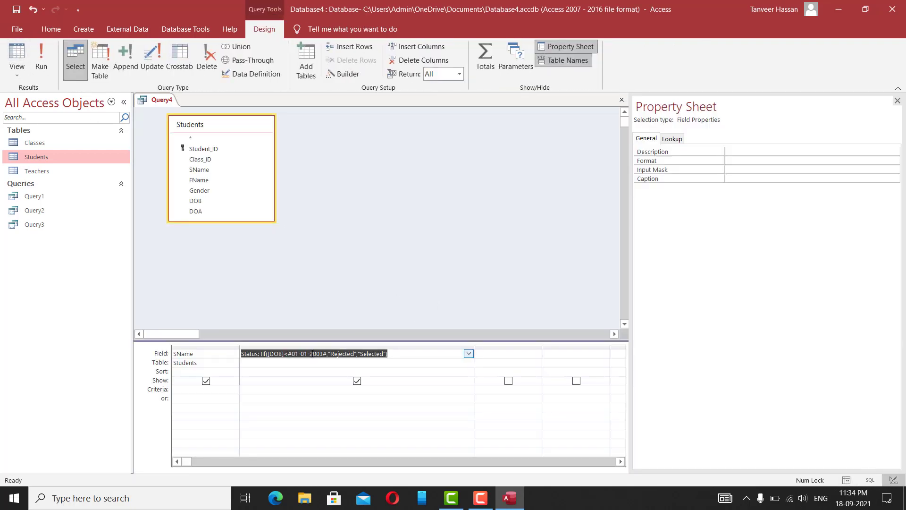
pyautogui.click(346, 355)
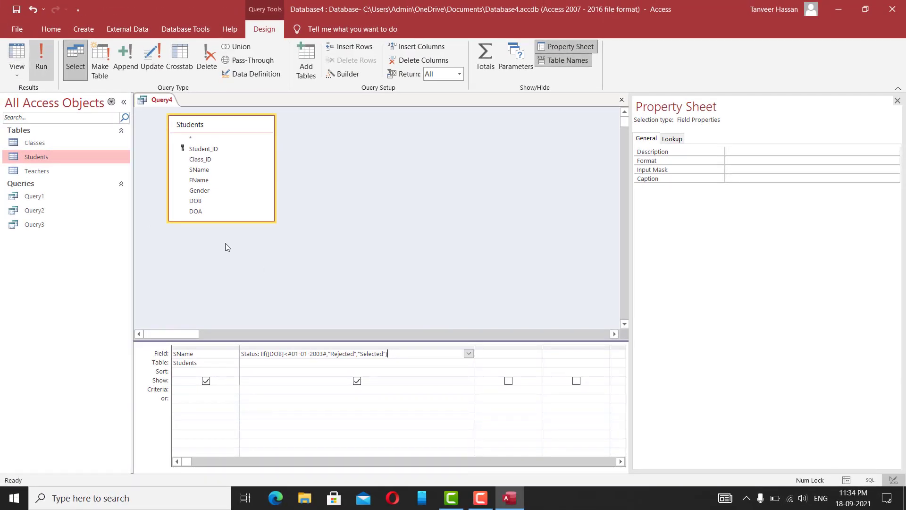
pyautogui.rightClick(404, 356)
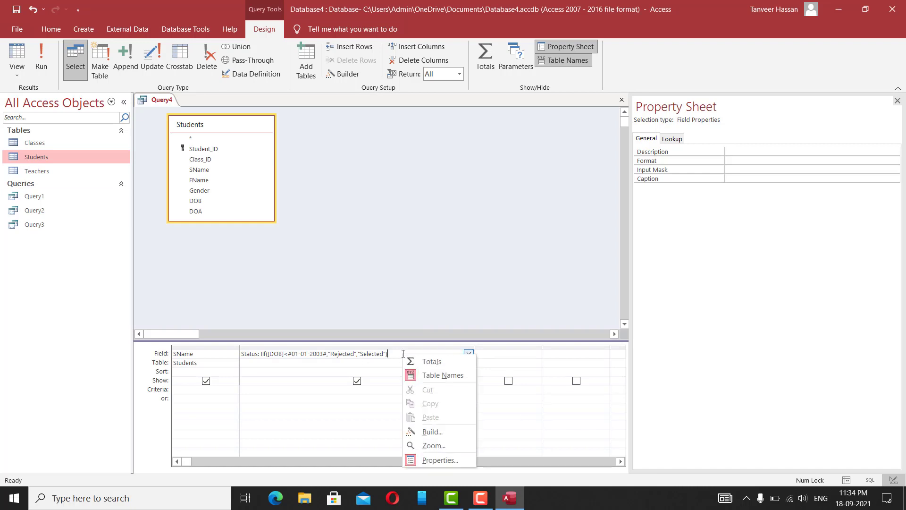
pyautogui.click(437, 432)
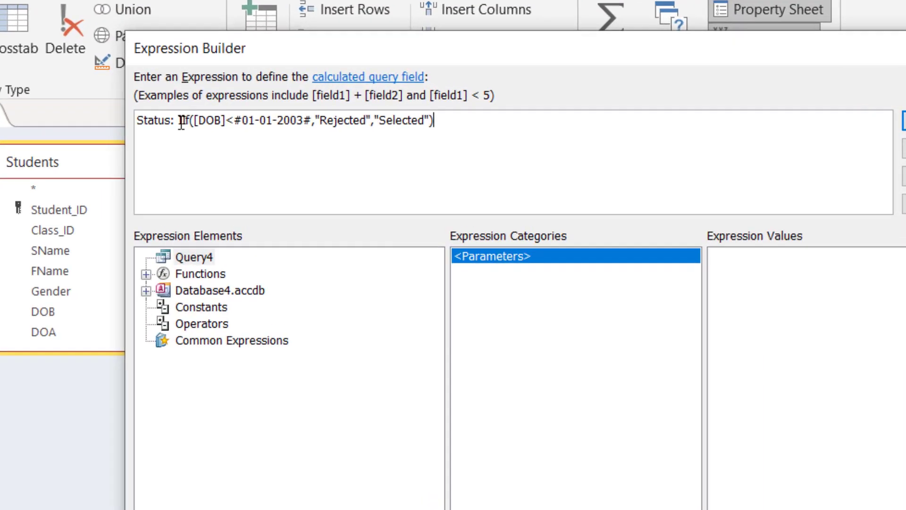
pyautogui.moveTo(180, 121); pyautogui.dragTo(504, 121)
pyautogui.click(504, 121)
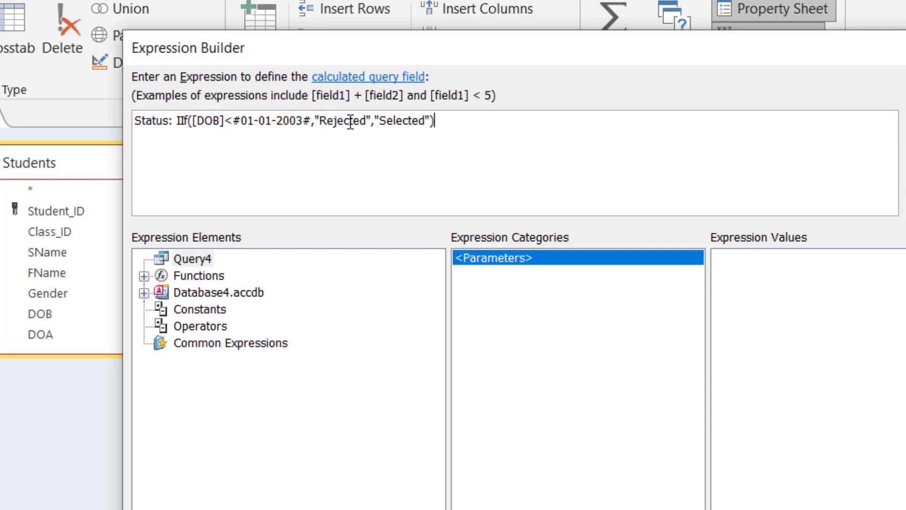
# - Remove the "Selected" false part from the Status field's IIf expression, keeping the closing parenthesis
pyautogui.click(376, 120)
pyautogui.press('Delete')
pyautogui.press('Delete')
pyautogui.press('Delete')
pyautogui.press('Delete')
pyautogui.press('Delete')
pyautogui.press('Delete')
pyautogui.press('Delete')
pyautogui.press('Delete')
pyautogui.press('Delete')
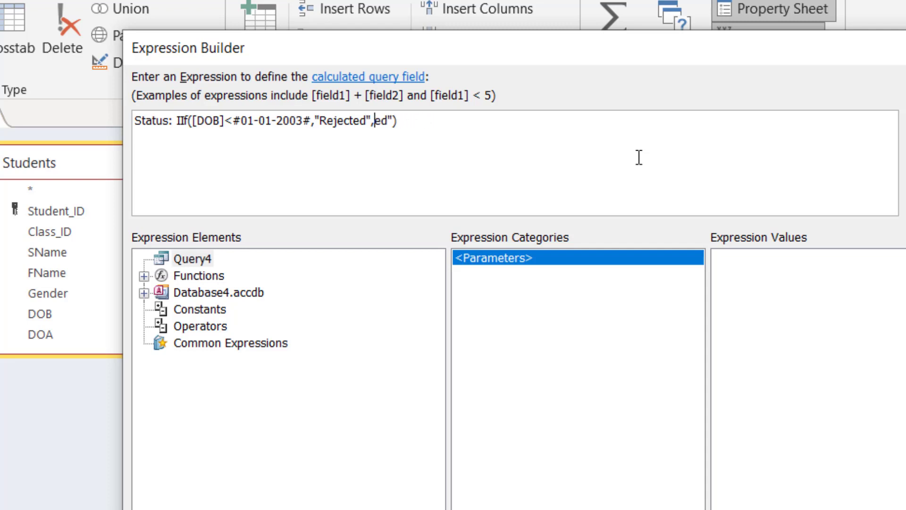
pyautogui.press('Delete')
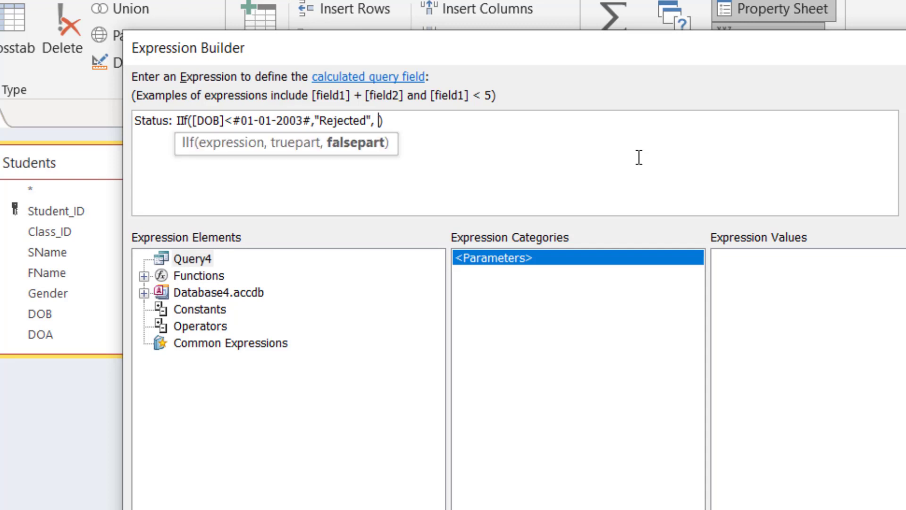
# - Nest a second IIF as the false part of the Status expression with the condition [DOB]<#01-01-2004#
pyautogui.write('I')
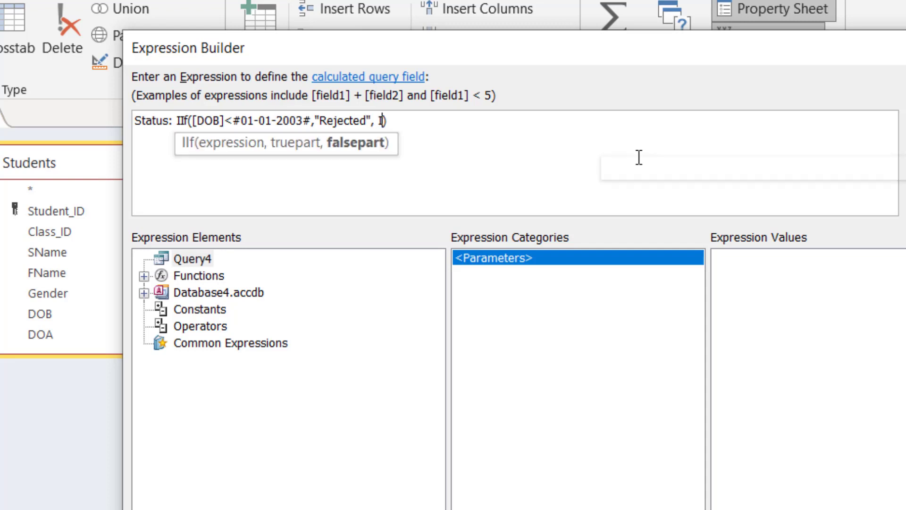
pyautogui.write('IF')
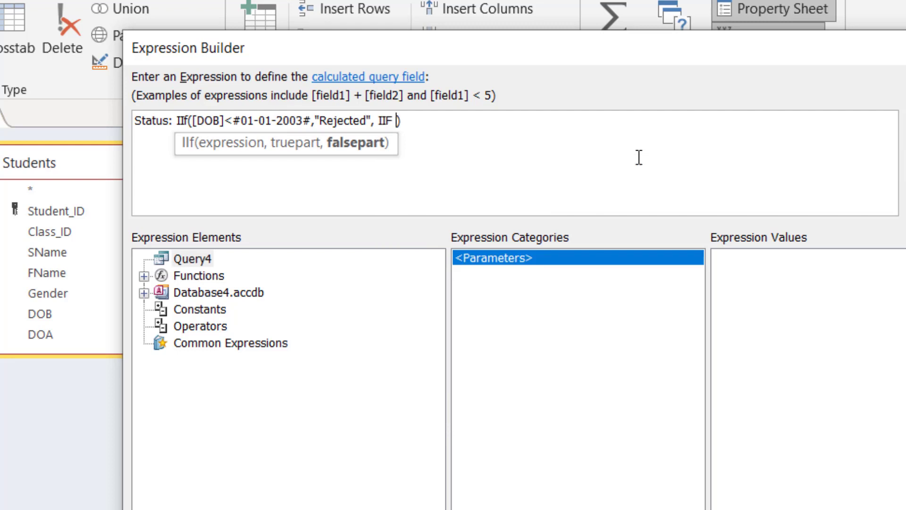
pyautogui.press('BackSpace')
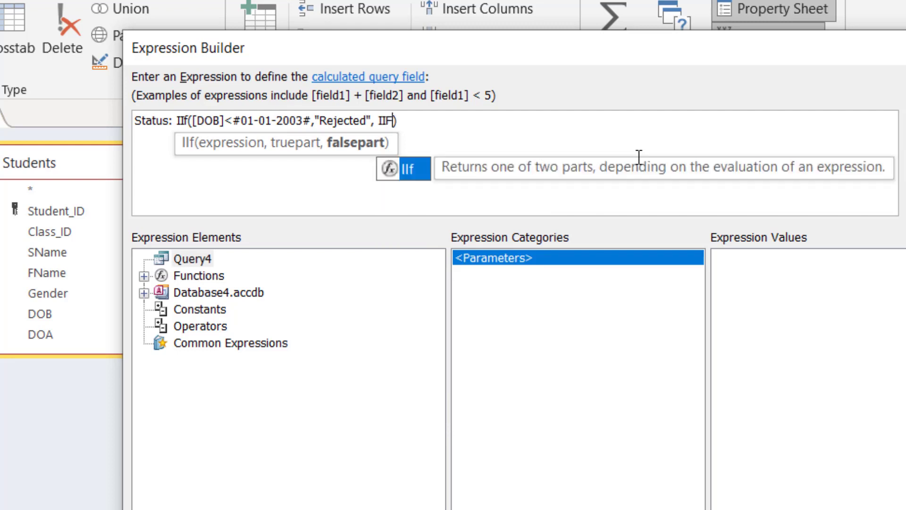
pyautogui.write('(')
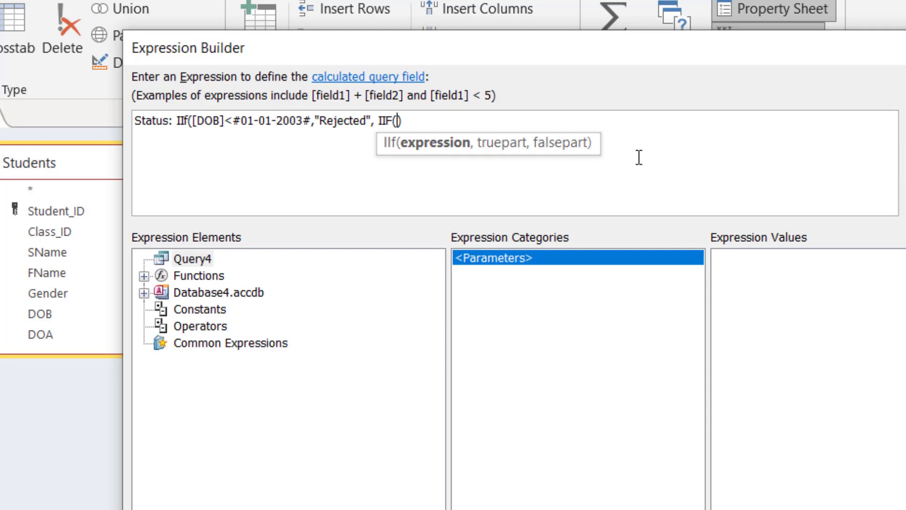
pyautogui.write(')')
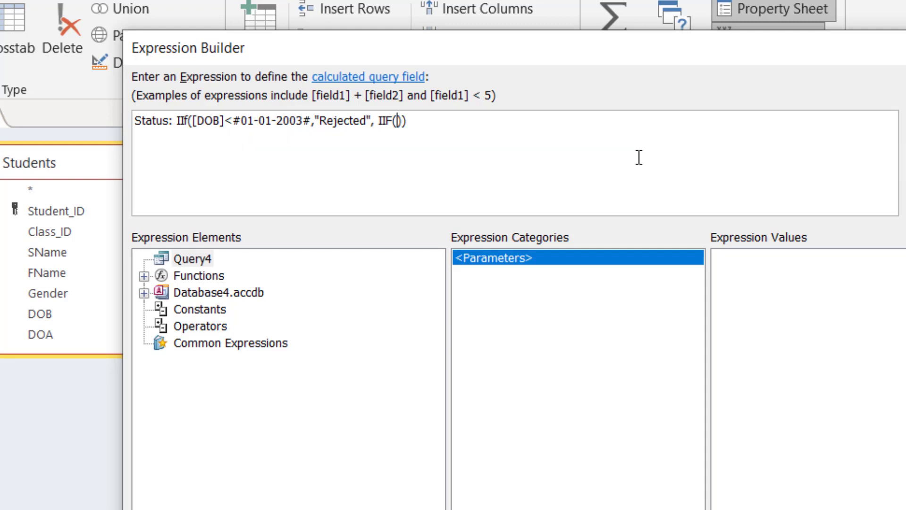
pyautogui.write('[DOB')
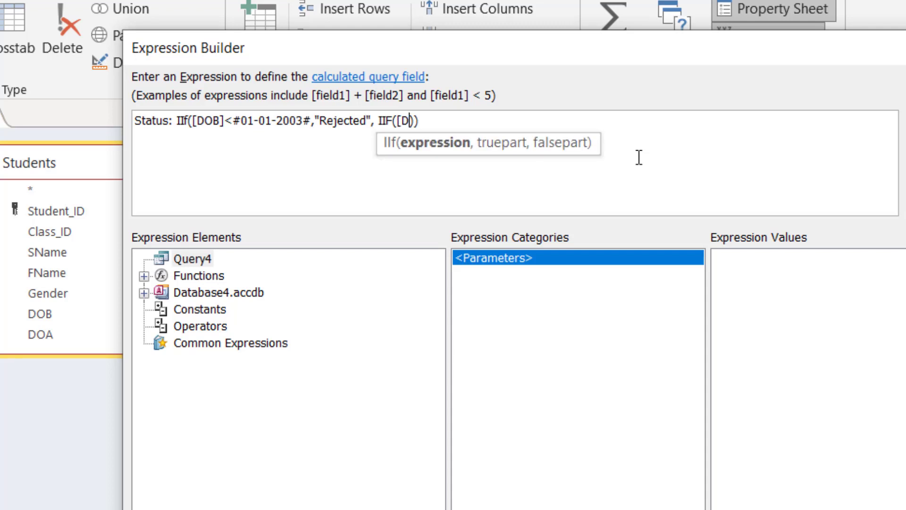
pyautogui.write(']<##')
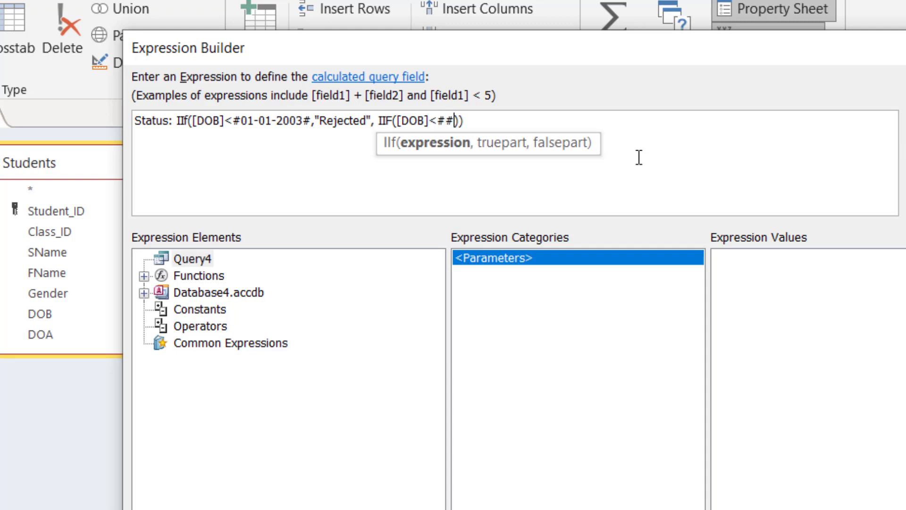
pyautogui.press('Left')
pyautogui.write('01-01-2004')
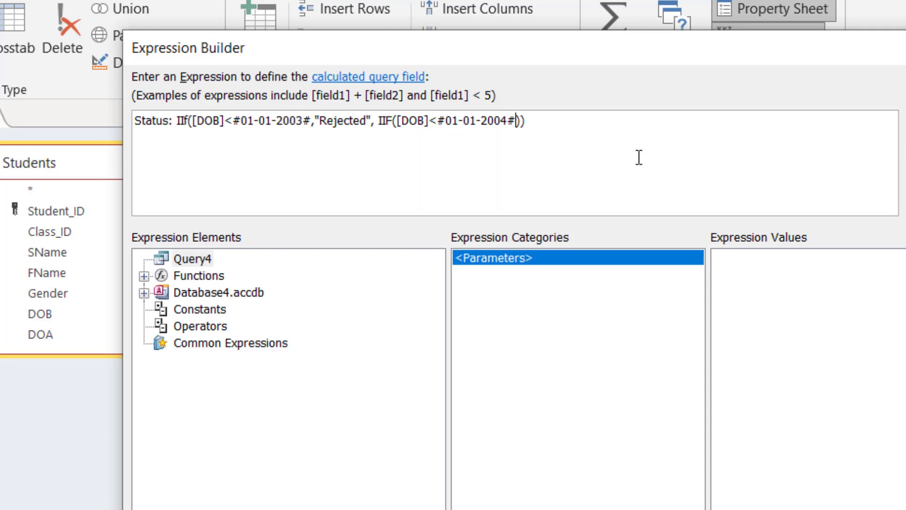
# - Enter "Waiting" as the true part of the nested IIF
pyautogui.write(',"')
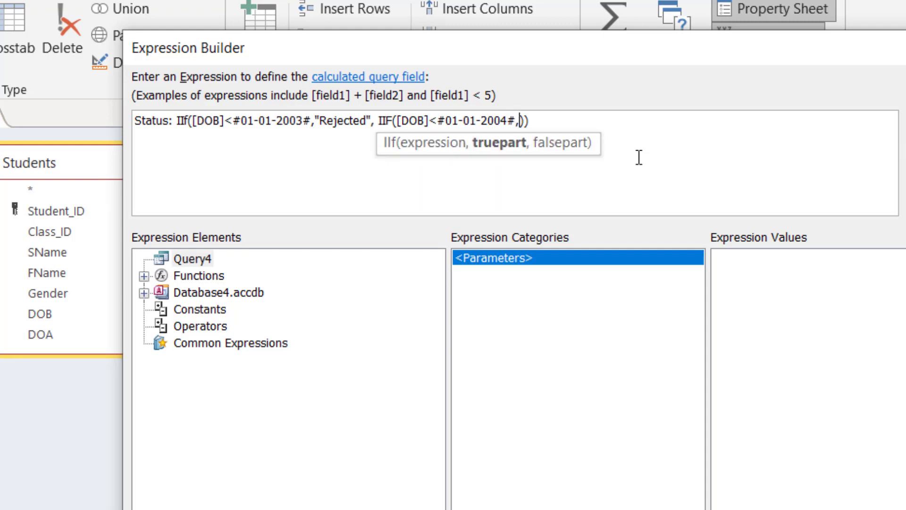
pyautogui.write('"')
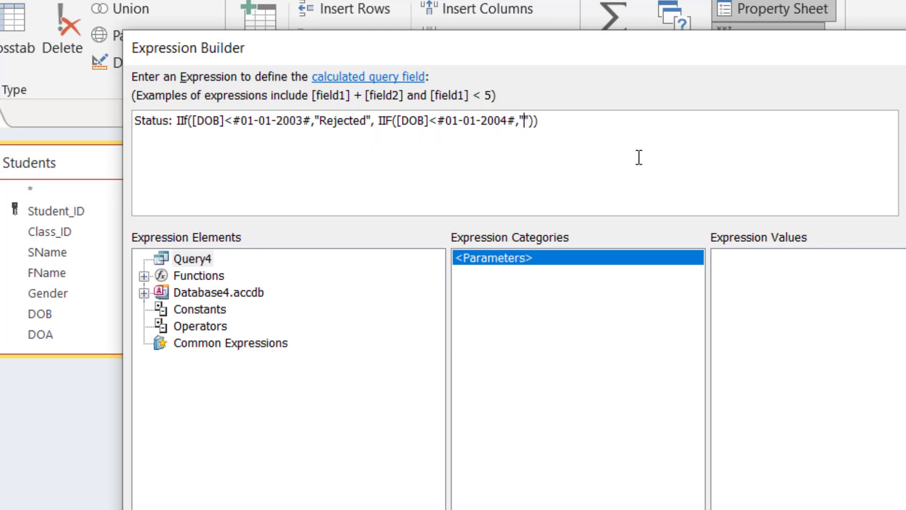
pyautogui.write('Wa')
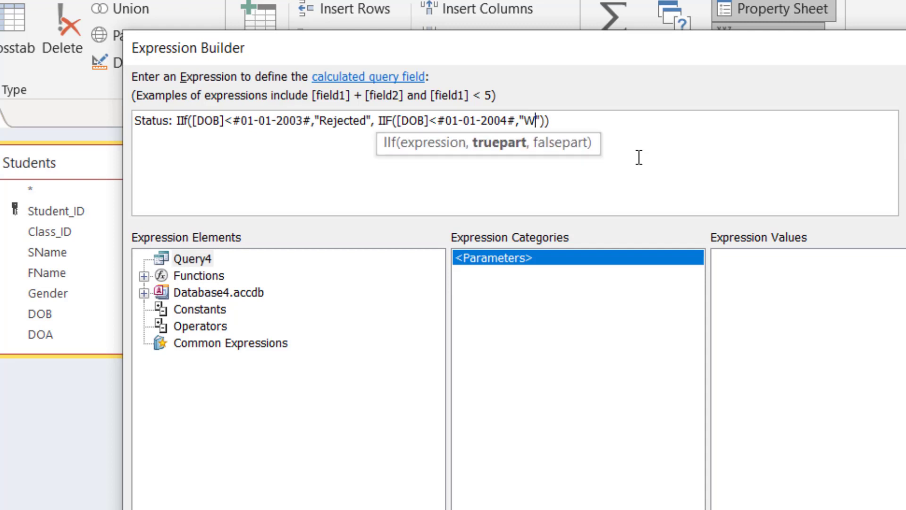
pyautogui.write('iting')
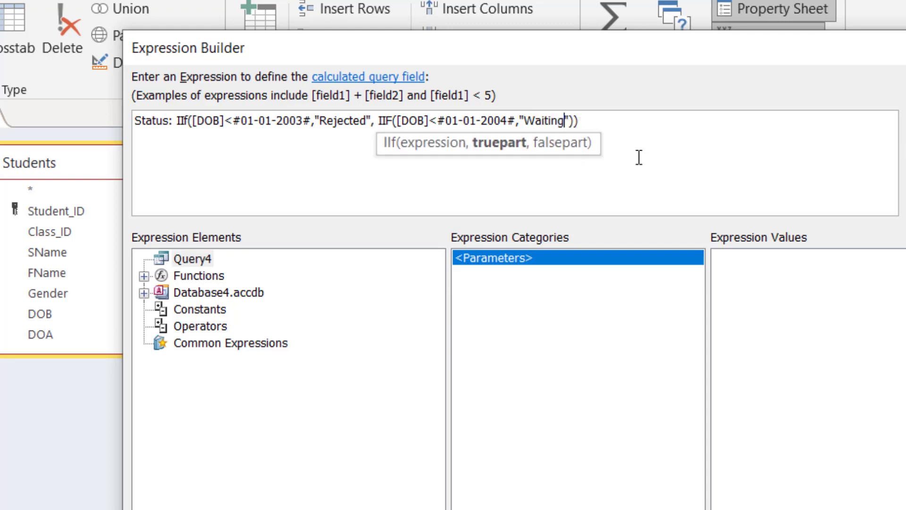
pyautogui.press('Right')
# - Add "Selected" as the false part of the nested IIF to complete the Status expression
pyautogui.write(',')
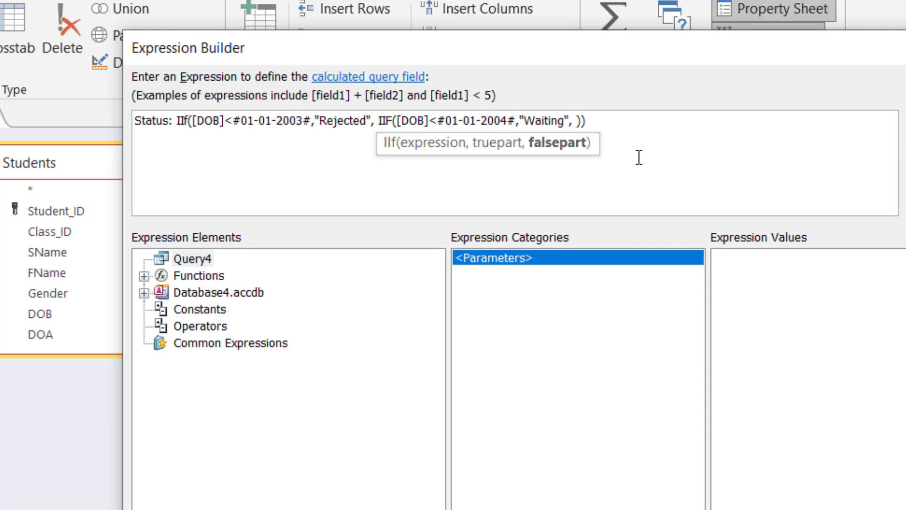
pyautogui.press('BackSpace')
pyautogui.press('BackSpace')
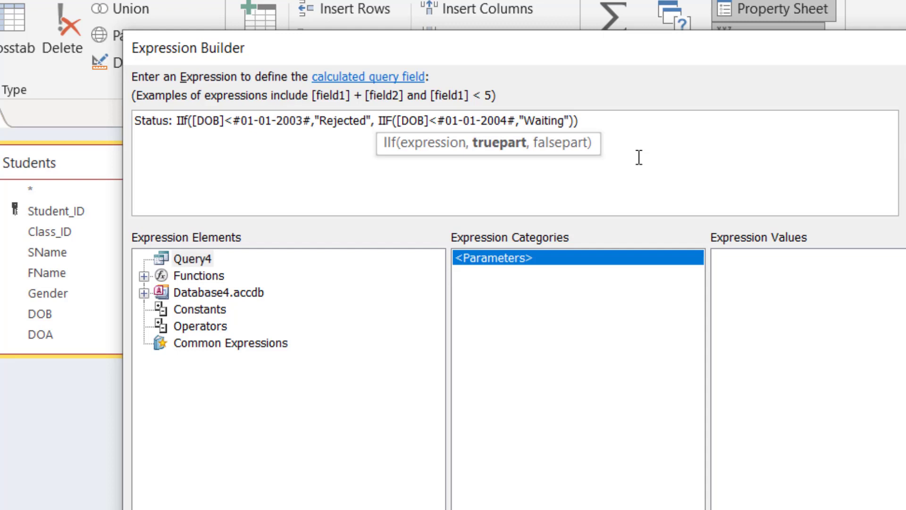
pyautogui.write(',')
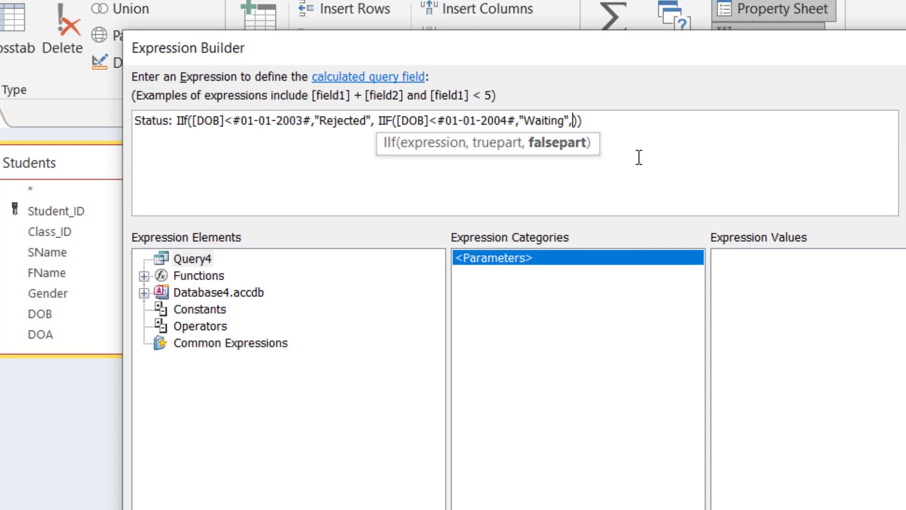
pyautogui.write('""')
pyautogui.press('Left')
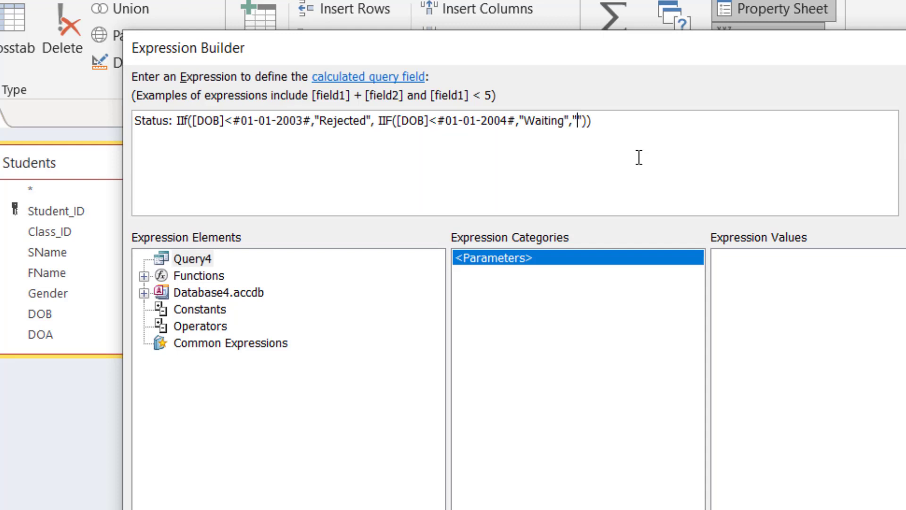
pyautogui.write('S')
pyautogui.write('ele')
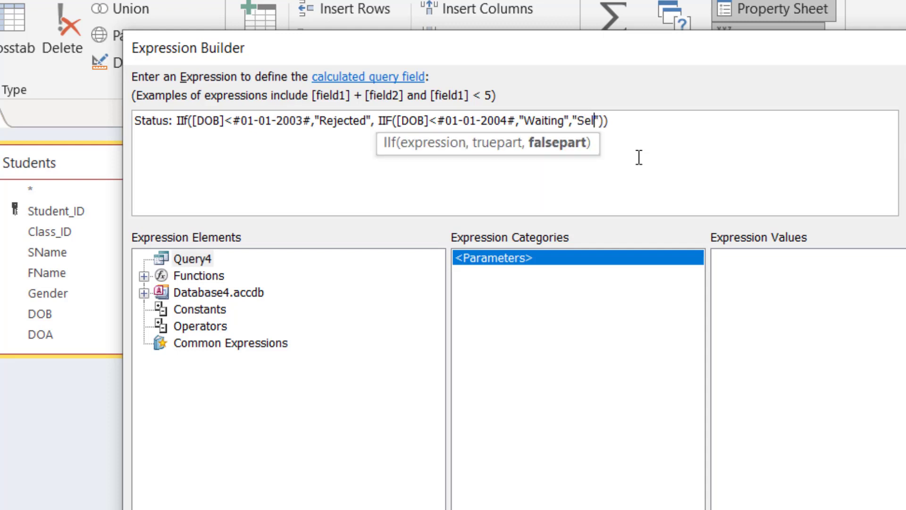
pyautogui.write('cted')
# - Review the nested IIF's condition, true part and false part in the Status expression against the outer IIf
pyautogui.click(573, 120)
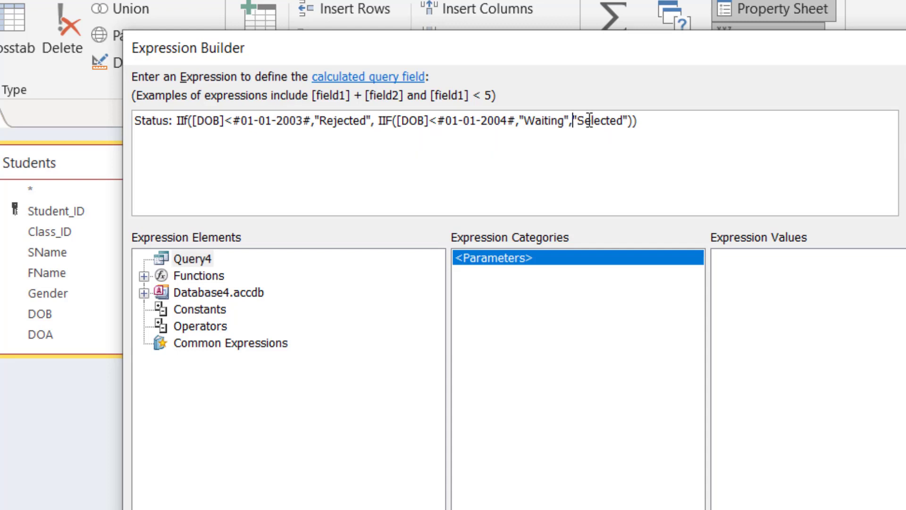
pyautogui.click(378, 121)
pyautogui.moveTo(398, 121); pyautogui.dragTo(514, 123)
pyautogui.click(386, 118)
pyautogui.moveTo(378, 121); pyautogui.dragTo(515, 120)
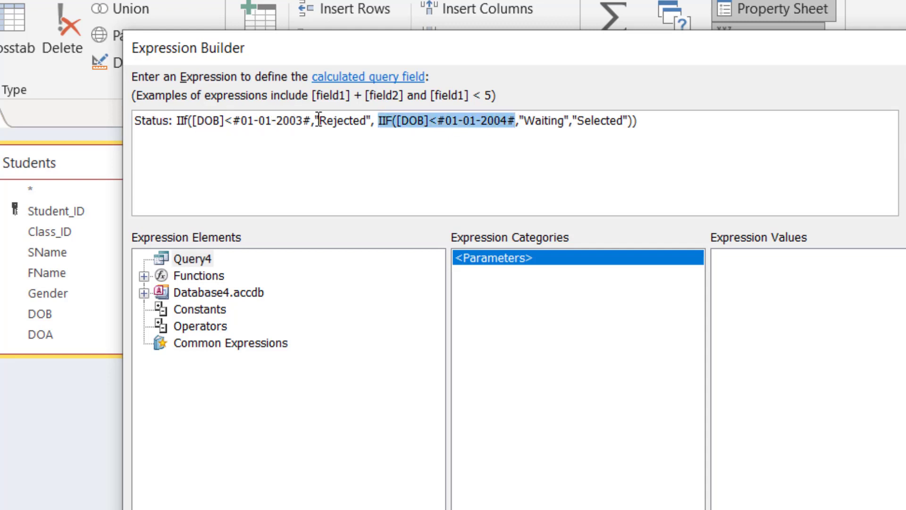
pyautogui.click(380, 120)
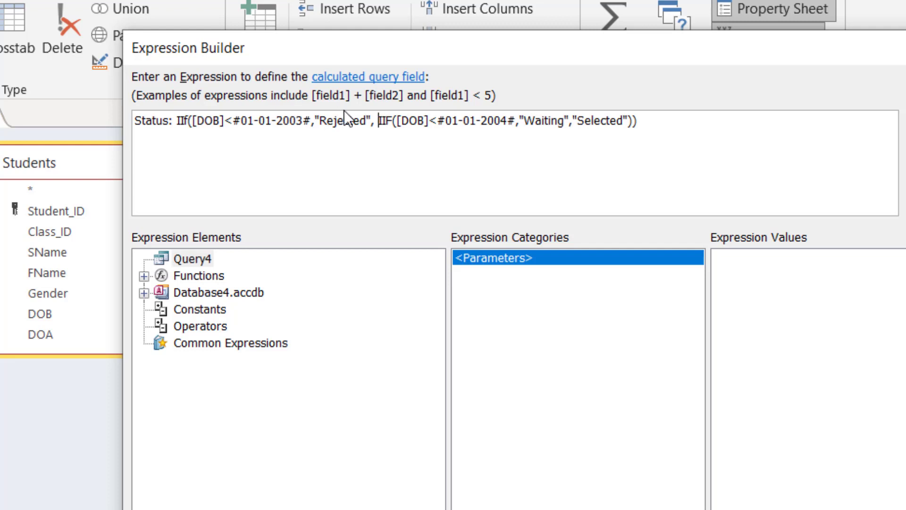
pyautogui.doubleClick(385, 121)
pyautogui.moveTo(487, 120); pyautogui.dragTo(514, 120)
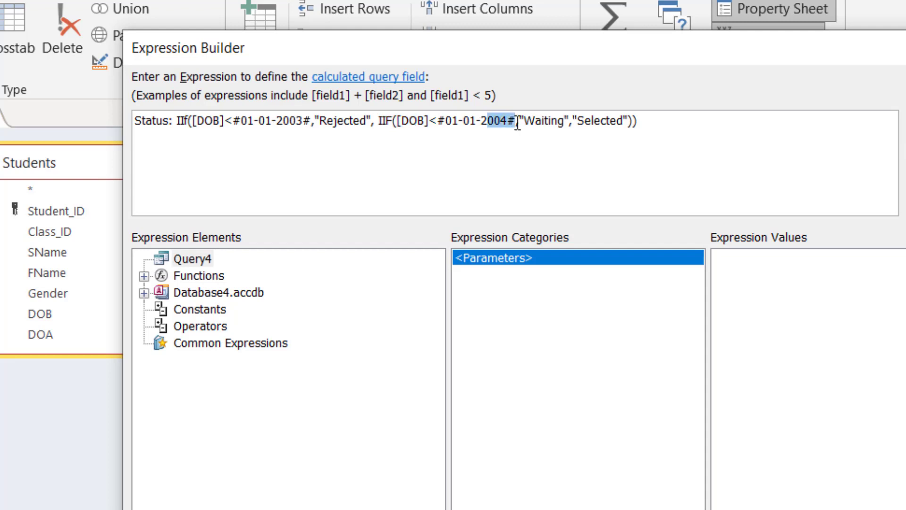
pyautogui.click(379, 120)
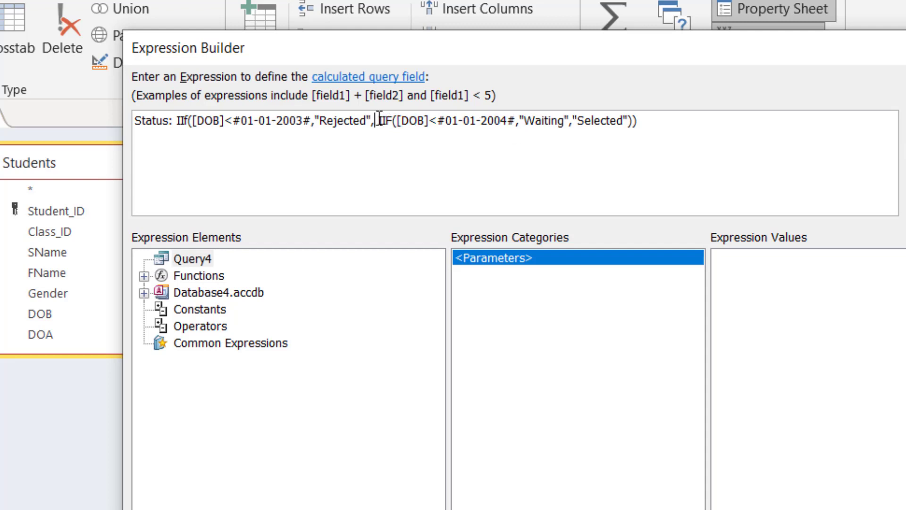
pyautogui.click(339, 121)
pyautogui.moveTo(379, 121); pyautogui.dragTo(520, 123)
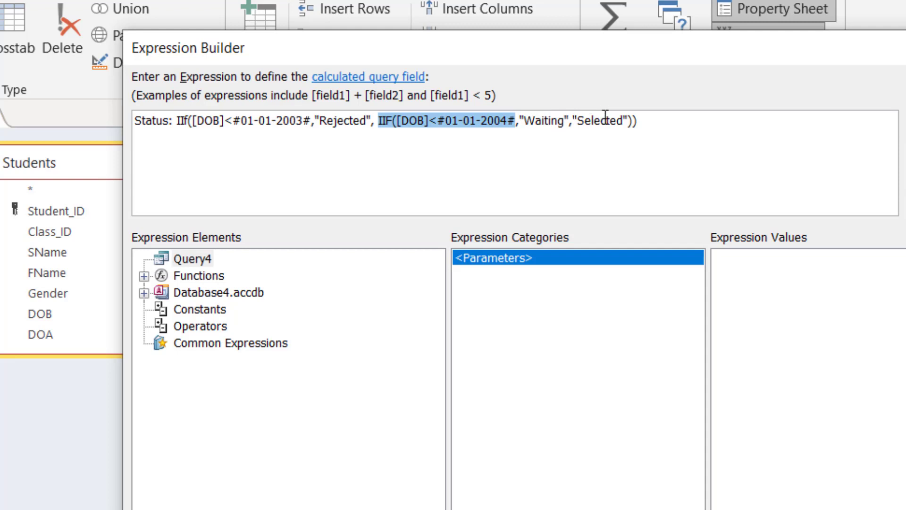
pyautogui.moveTo(574, 121); pyautogui.dragTo(628, 121)
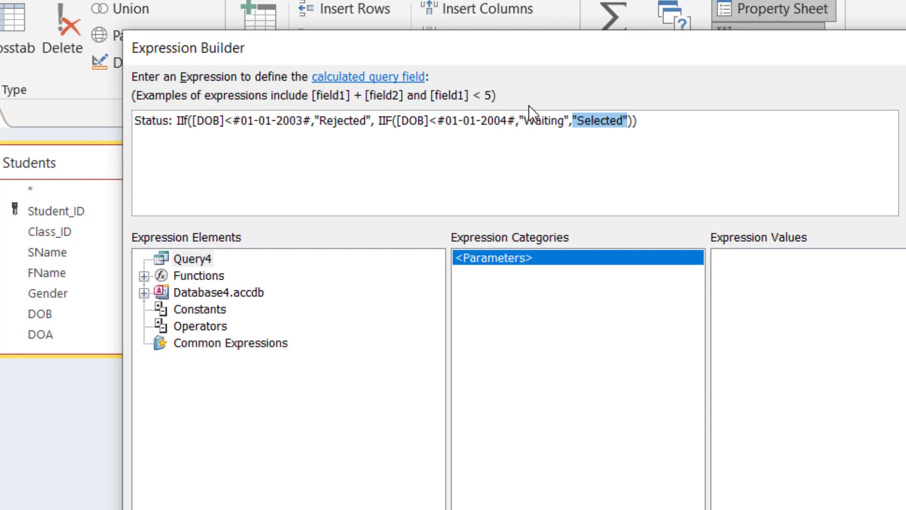
pyautogui.click(588, 122)
pyautogui.moveTo(573, 121); pyautogui.dragTo(630, 121)
pyautogui.click(647, 120)
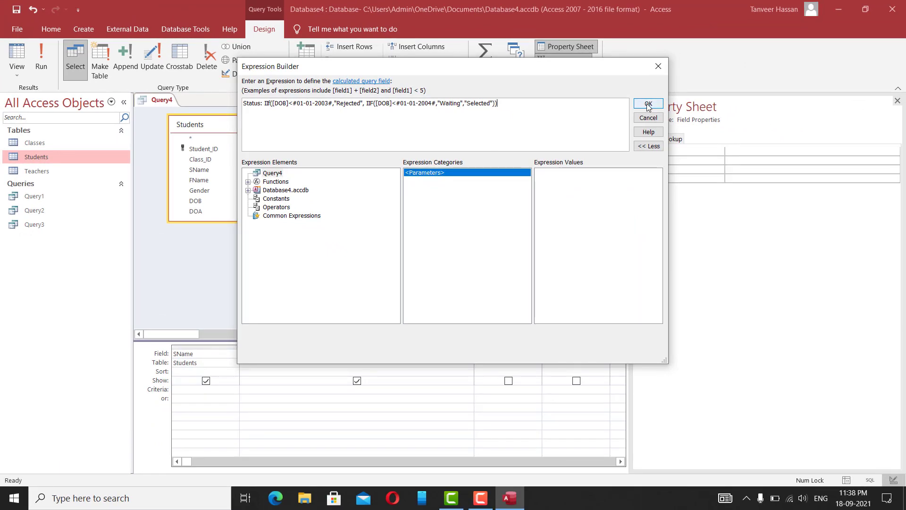
# - Accept the nested expression with a wider Status column in the design grid and display the query as a datasheet
pyautogui.click(638, 106)
pyautogui.click(306, 396)
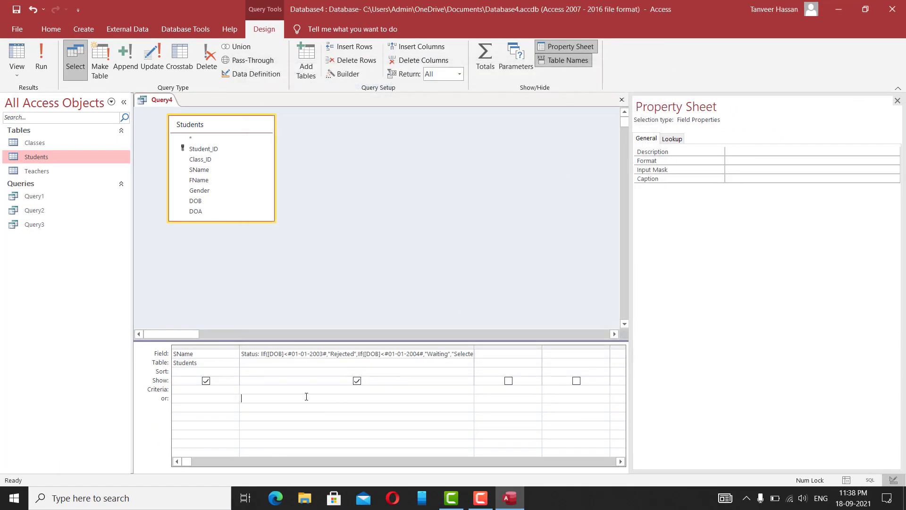
pyautogui.moveTo(476, 346); pyautogui.dragTo(494, 346)
pyautogui.click(15, 49)
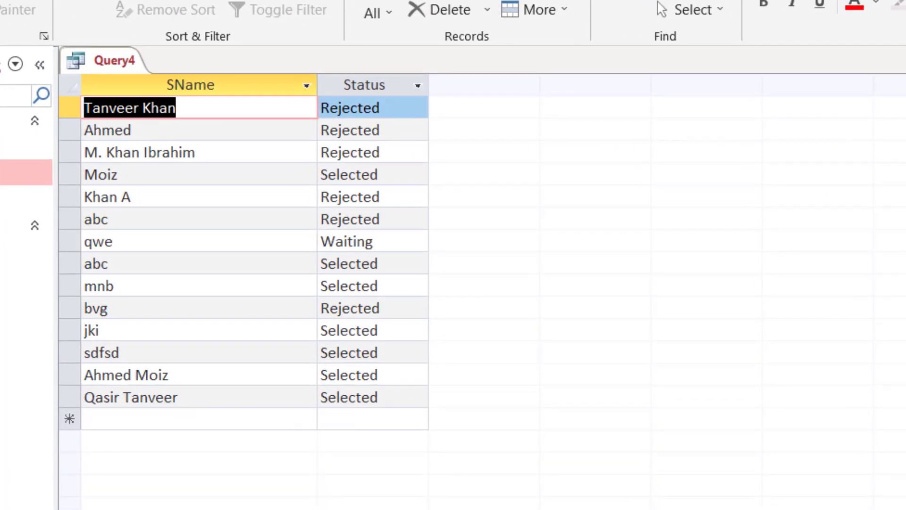
# - Add the DOB field between SName and Status in the query design and display the results as a datasheet
pyautogui.click(1, 28)
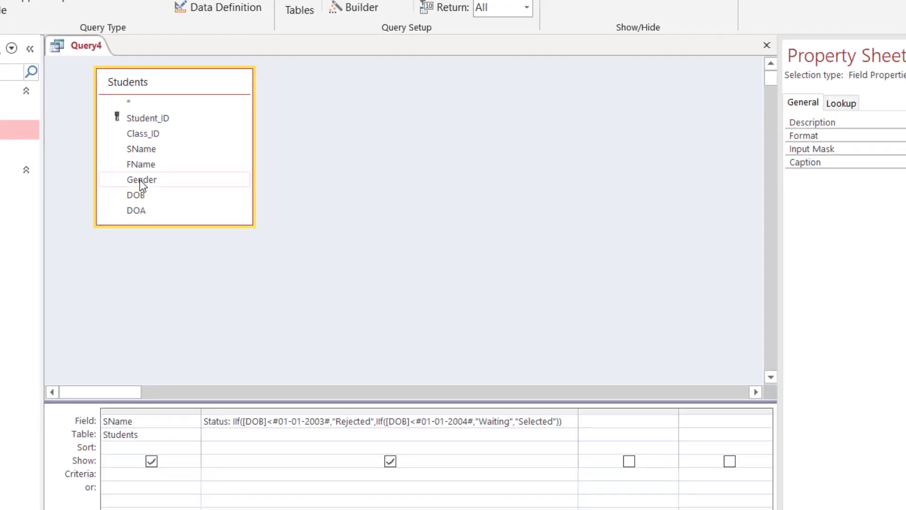
pyautogui.moveTo(183, 259); pyautogui.dragTo(285, 509)
pyautogui.moveTo(190, 341); pyautogui.dragTo(194, 371)
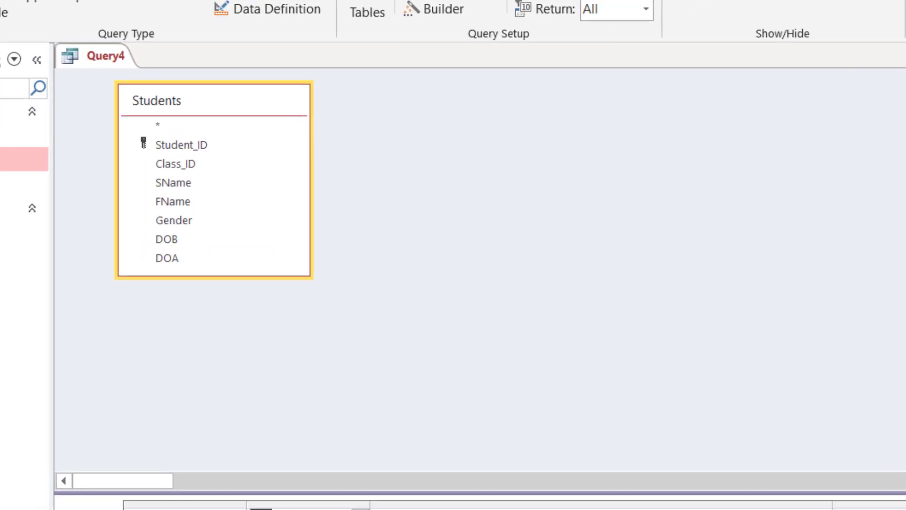
pyautogui.click(1, 9)
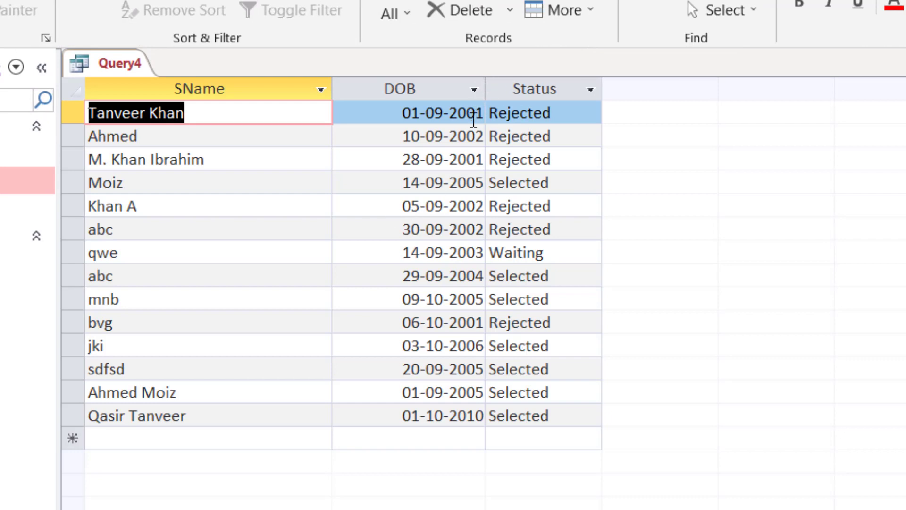
# - Compare the DOB values with the Status results for the first eight records in the query datasheet
pyautogui.moveTo(484, 115); pyautogui.dragTo(401, 119)
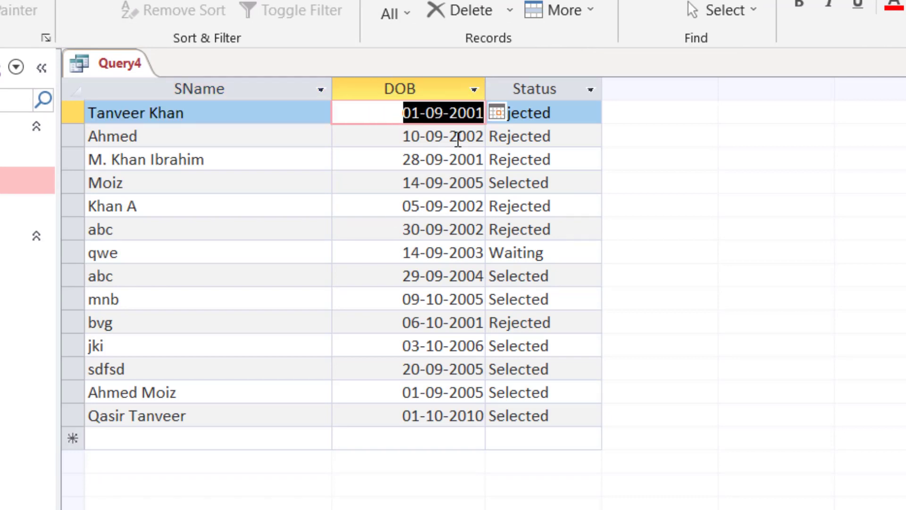
pyautogui.click(482, 141)
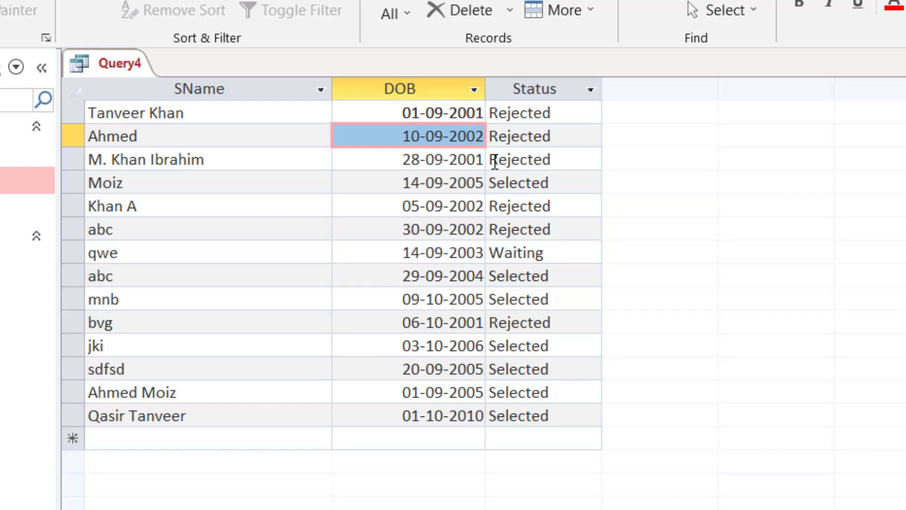
pyautogui.moveTo(483, 160); pyautogui.dragTo(380, 166)
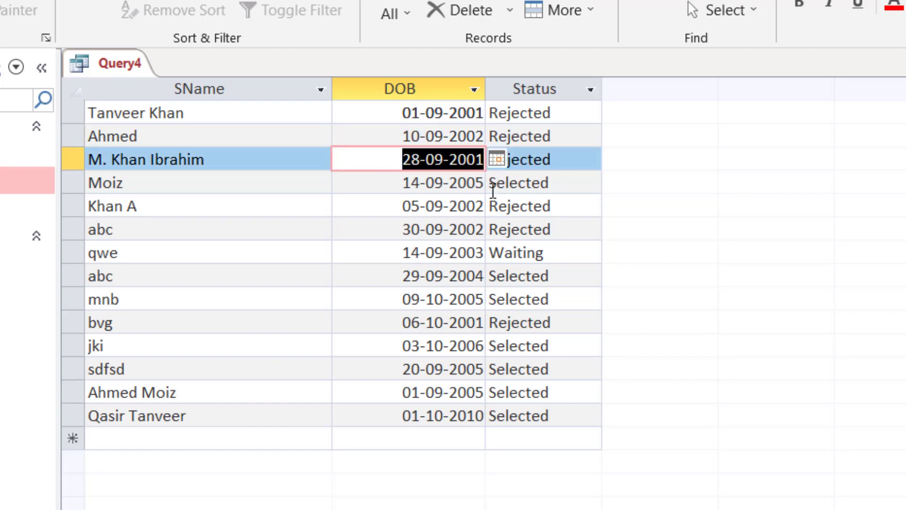
pyautogui.click(483, 178)
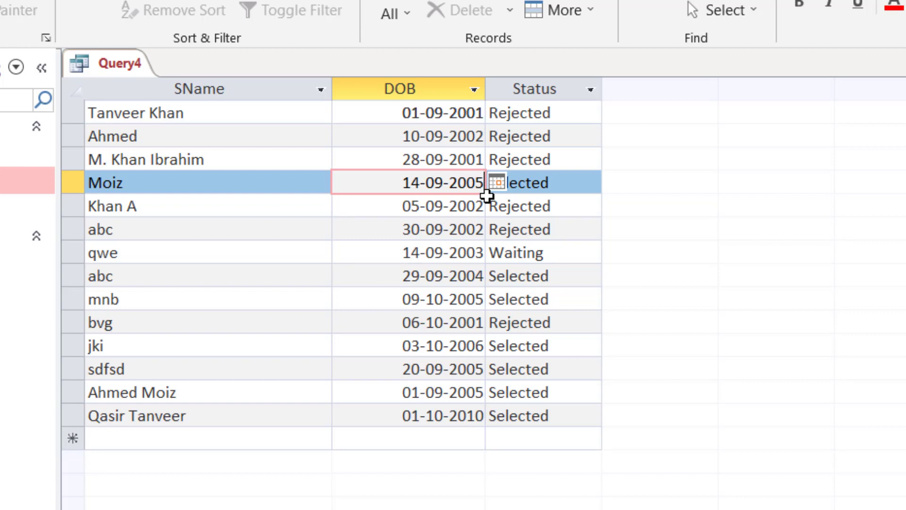
pyautogui.click(582, 189)
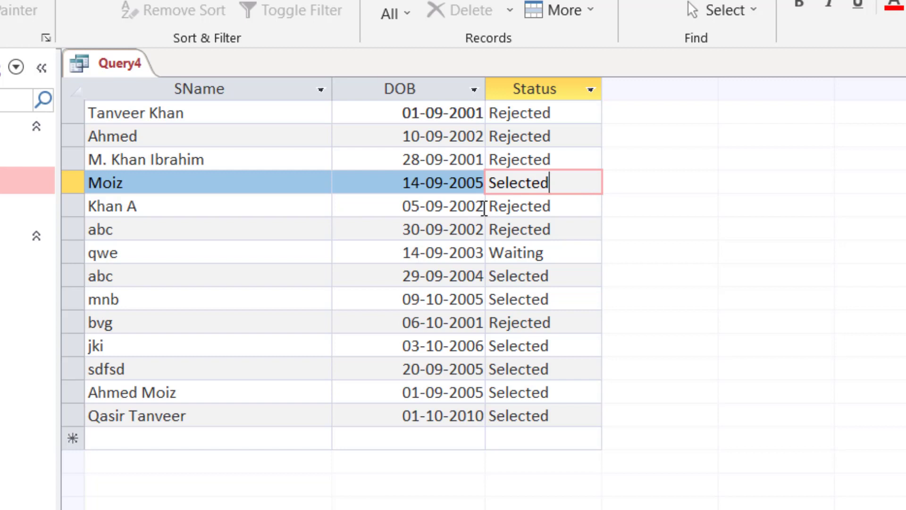
pyautogui.moveTo(485, 207); pyautogui.dragTo(383, 218)
pyautogui.moveTo(483, 231); pyautogui.dragTo(381, 231)
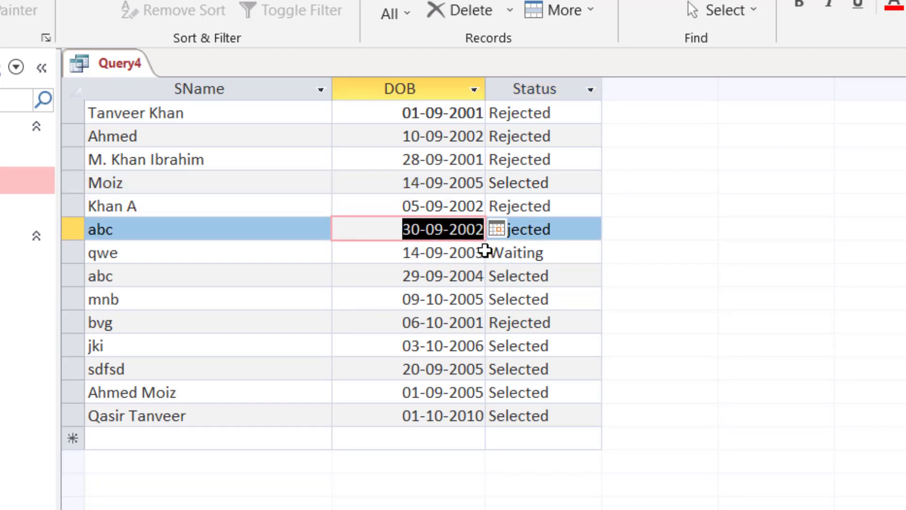
pyautogui.click(485, 250)
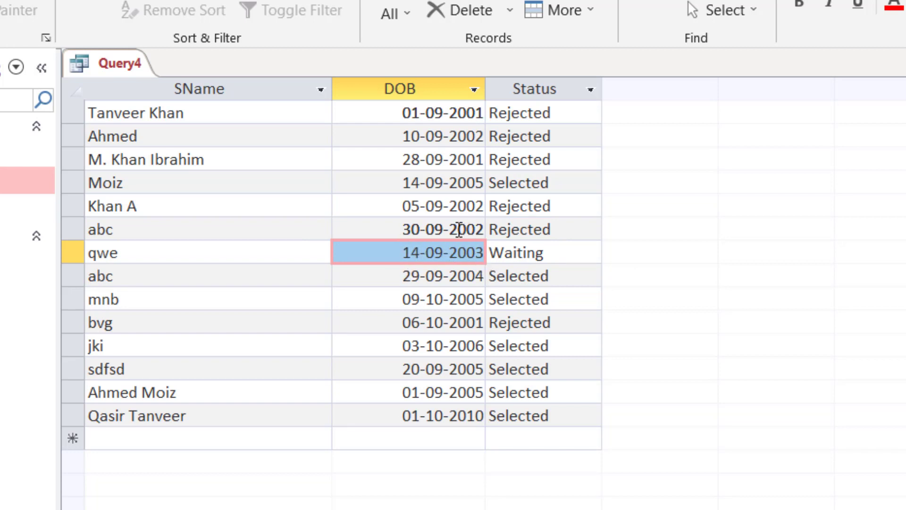
pyautogui.moveTo(405, 253); pyautogui.dragTo(553, 253)
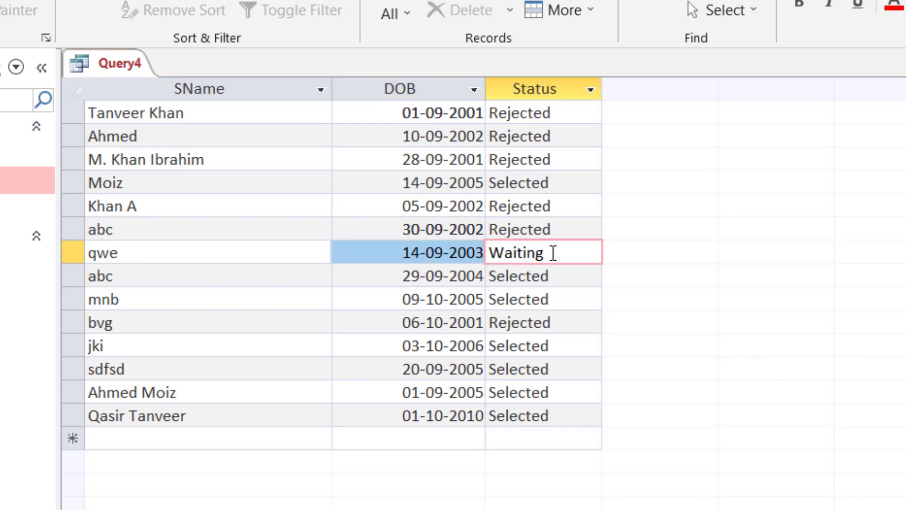
pyautogui.moveTo(402, 276); pyautogui.dragTo(592, 275)
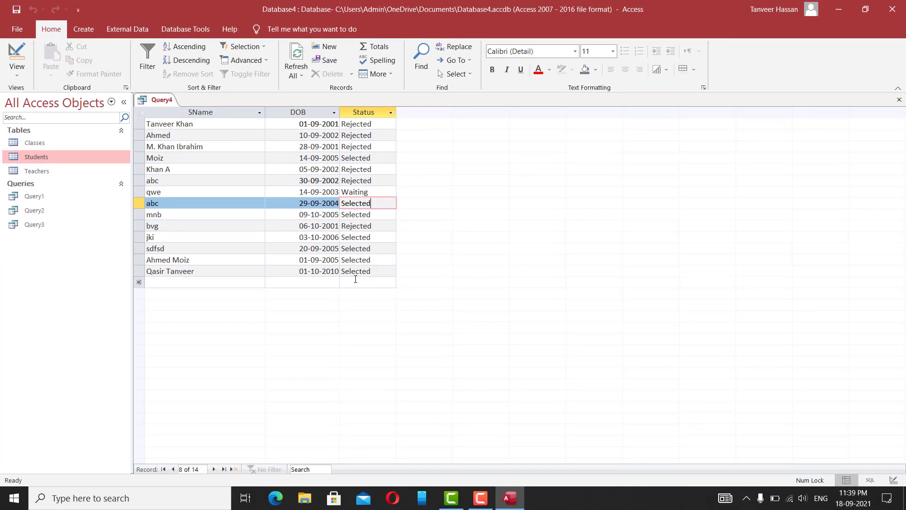
# - Review the "Selected" false part of the Status expression in the Expression Builder and return to the query's datasheet
pyautogui.click(28, 66)
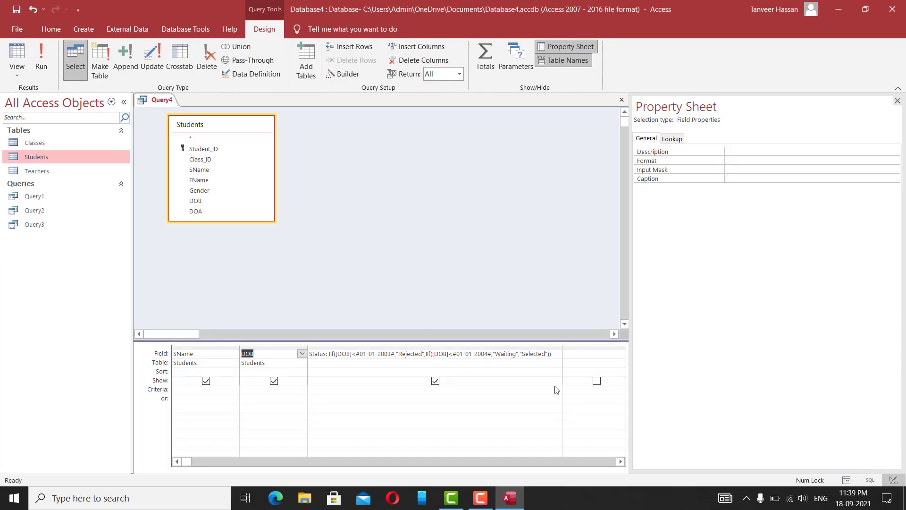
pyautogui.click(431, 353)
pyautogui.rightClick(433, 354)
pyautogui.click(462, 433)
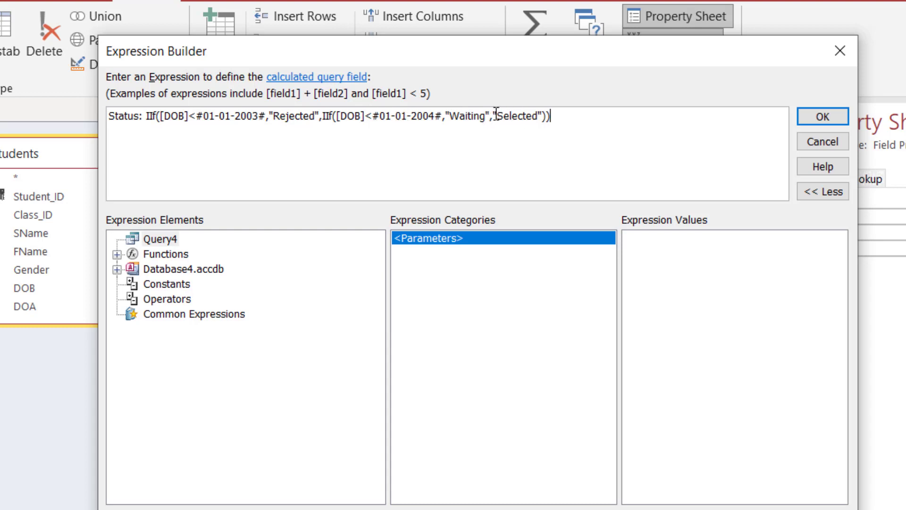
pyautogui.moveTo(492, 118); pyautogui.dragTo(544, 118)
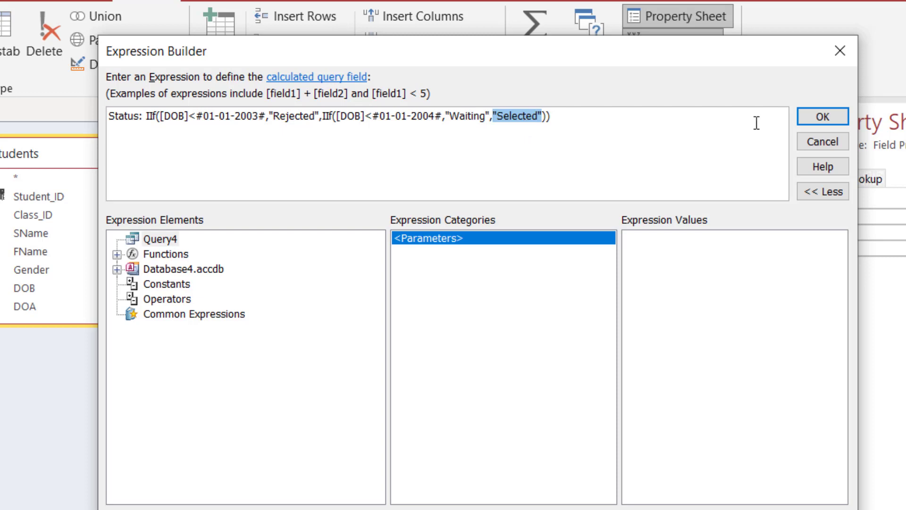
pyautogui.click(840, 117)
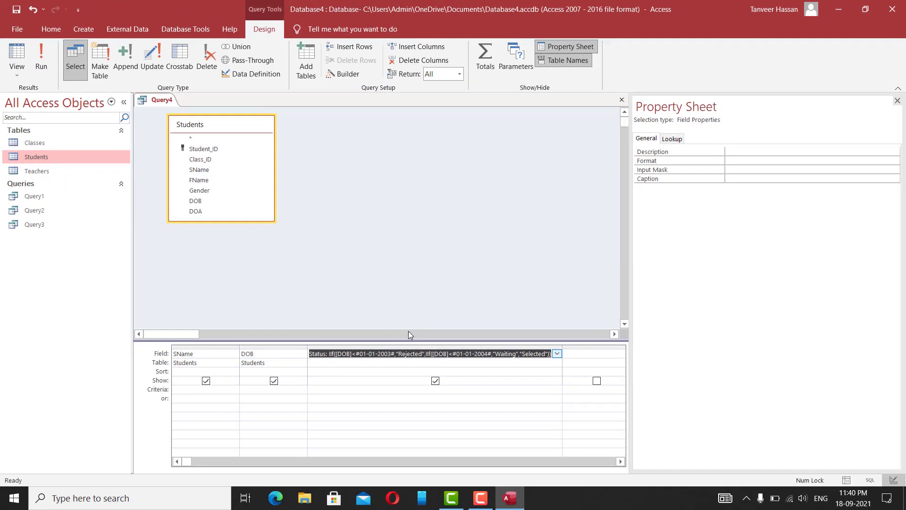
pyautogui.click(10, 45)
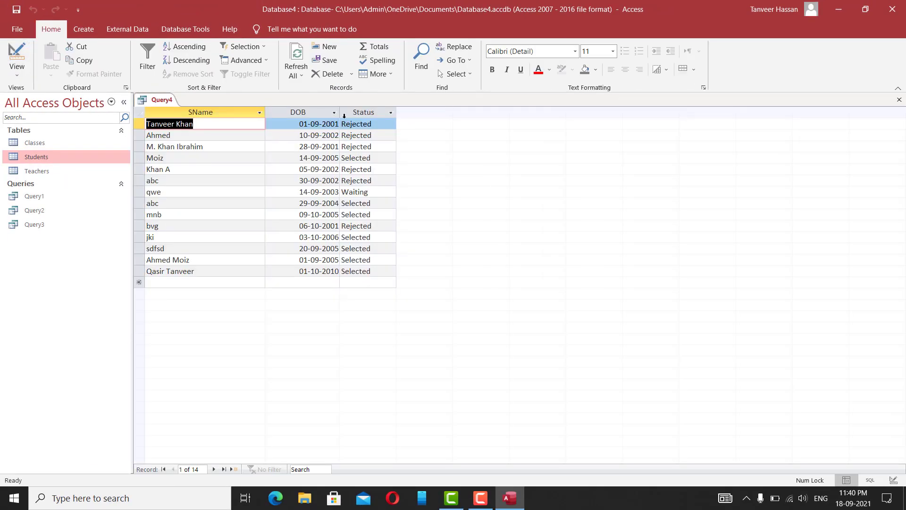